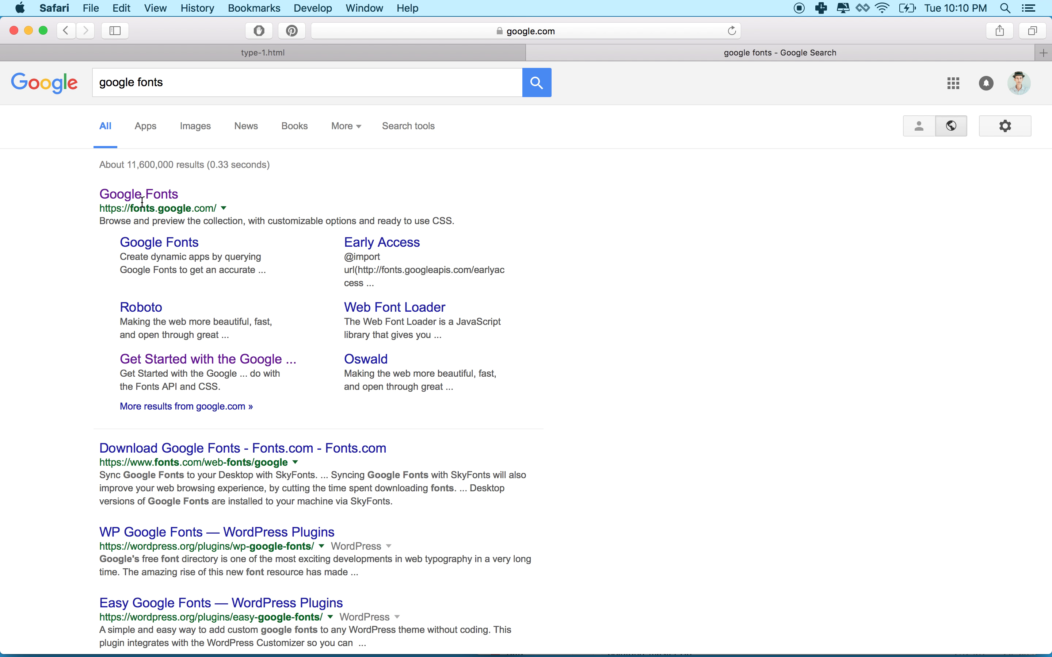
- Open the Google Fonts site from the search results and browse the first font families in its directory
{"action": "left_click", "coordinate": [148, 195]}
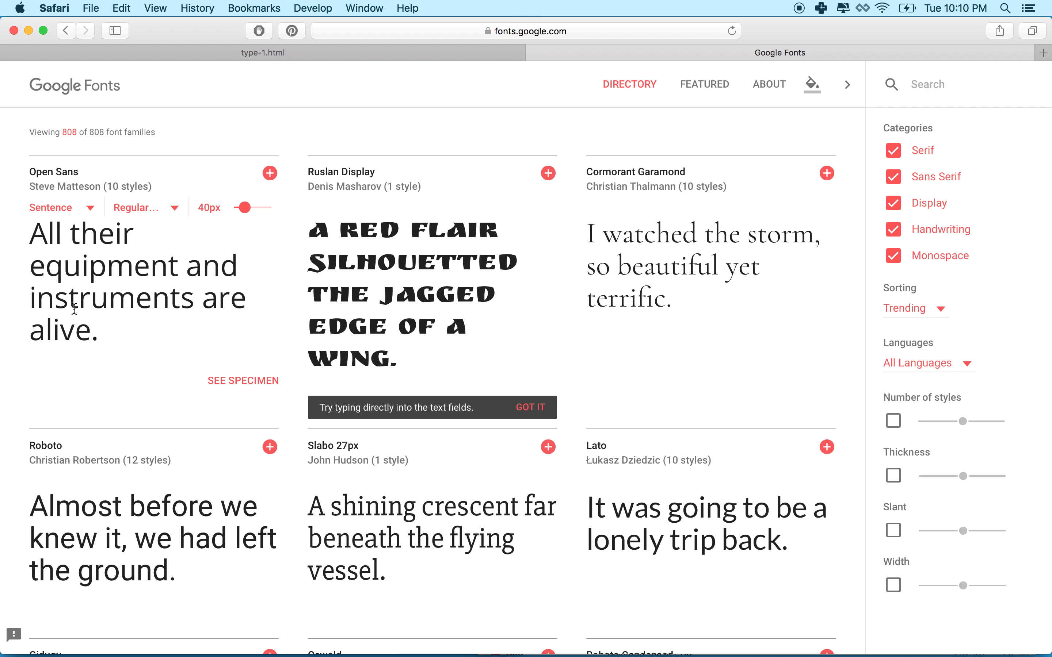
{"action": "scroll", "coordinate": [74, 309], "scroll_direction": "down", "scroll_amount": 1}
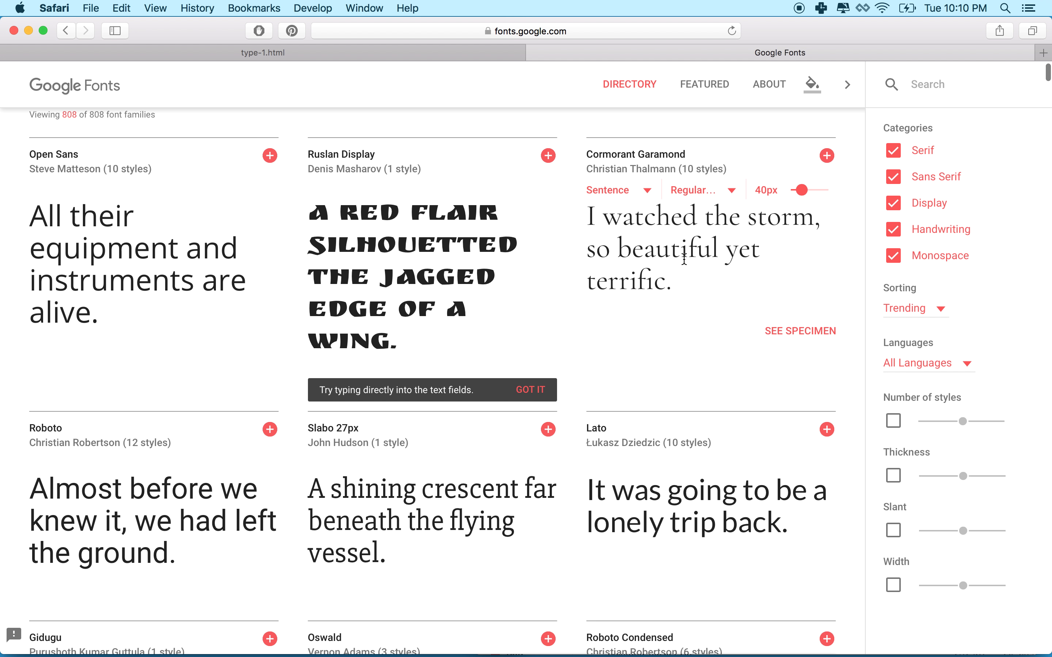
{"action": "scroll", "coordinate": [684, 260], "scroll_direction": "down", "scroll_amount": 5}
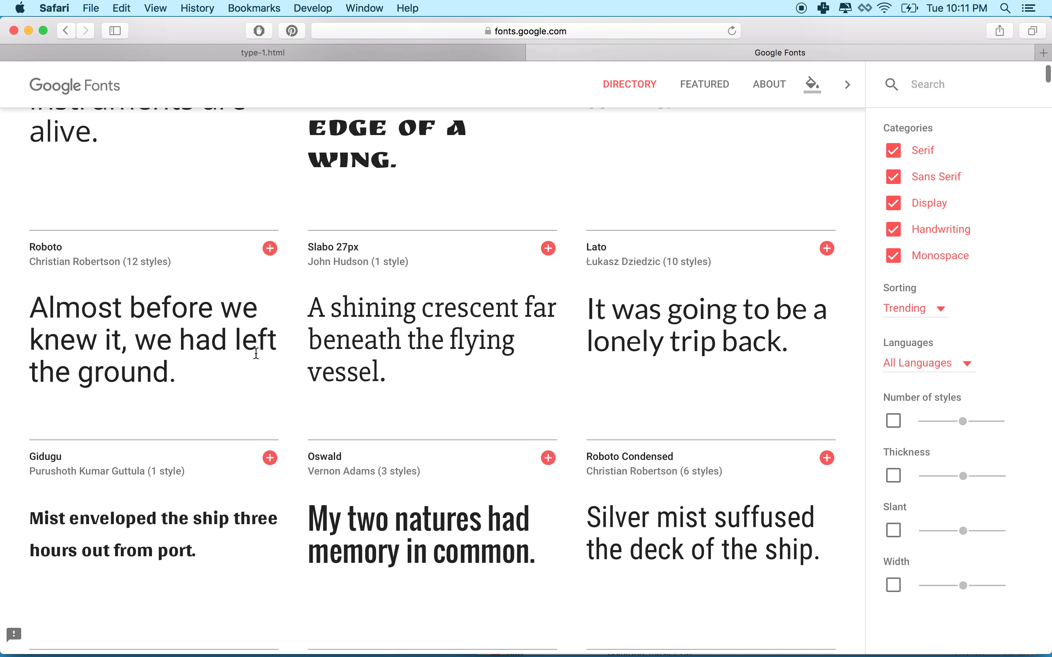
{"action": "mouse_move", "coordinate": [133, 279]}
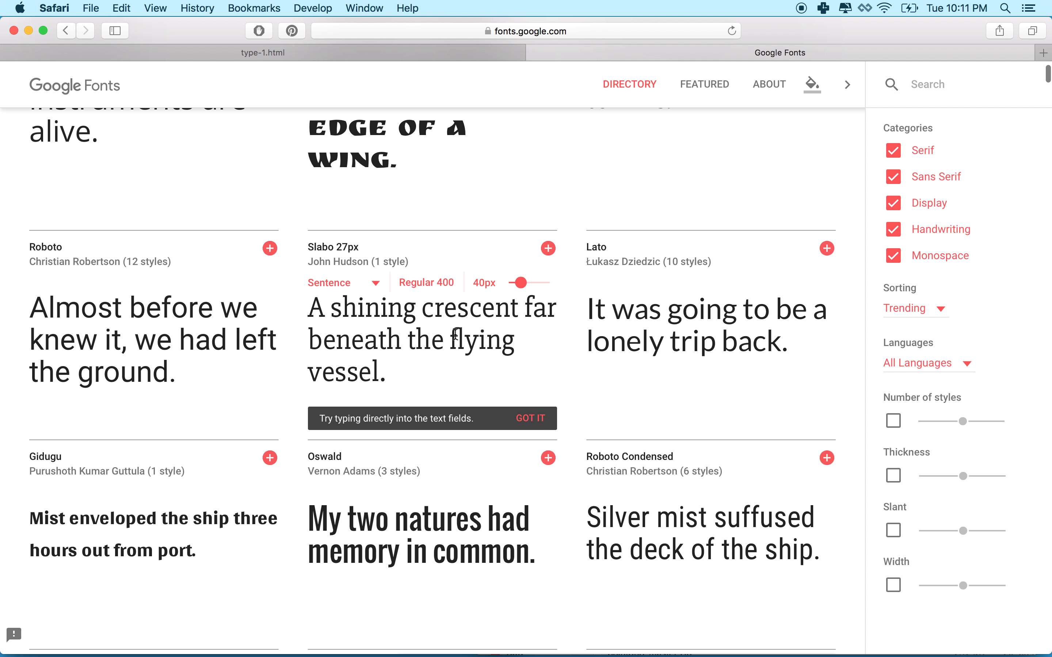
{"action": "scroll", "coordinate": [679, 338], "scroll_direction": "down", "scroll_amount": 4}
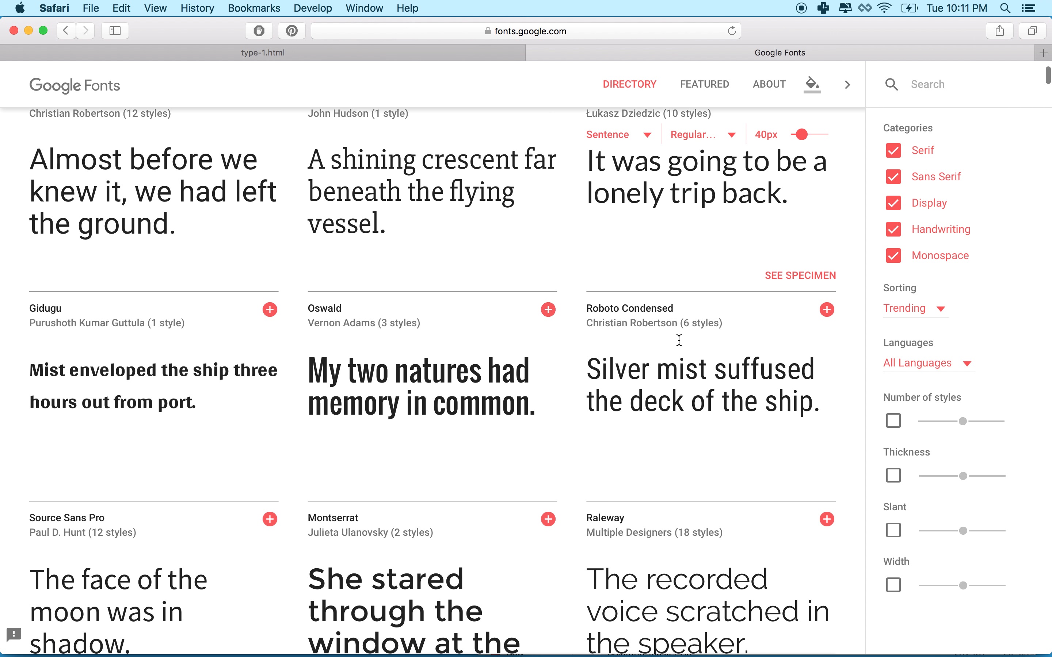
{"action": "scroll", "coordinate": [138, 374], "scroll_direction": "down", "scroll_amount": 8}
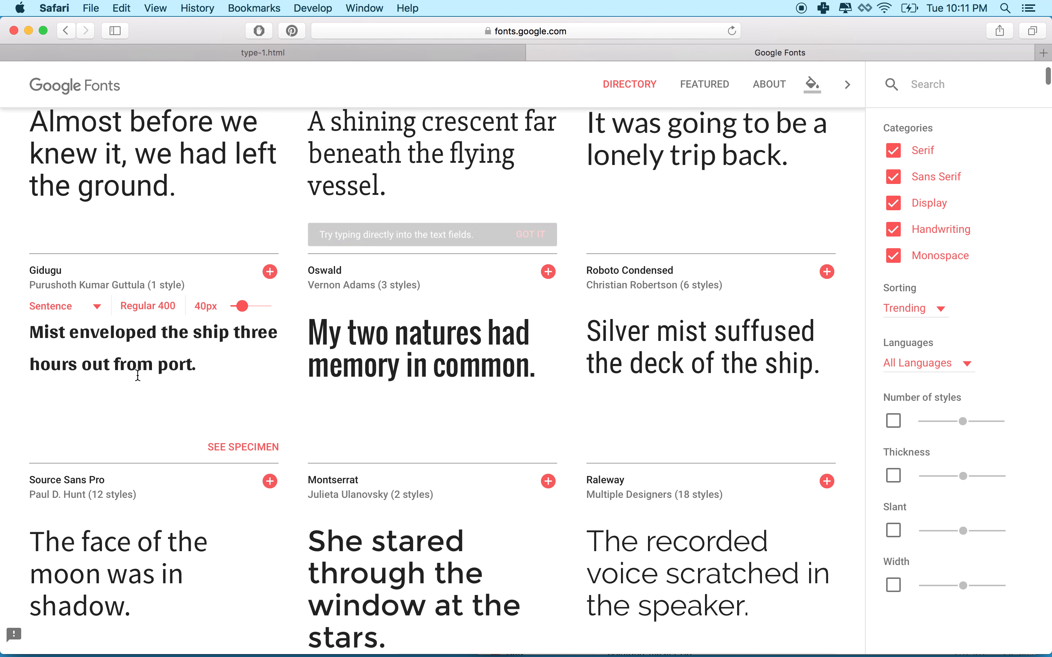
{"action": "scroll", "coordinate": [137, 375], "scroll_direction": "down", "scroll_amount": 10}
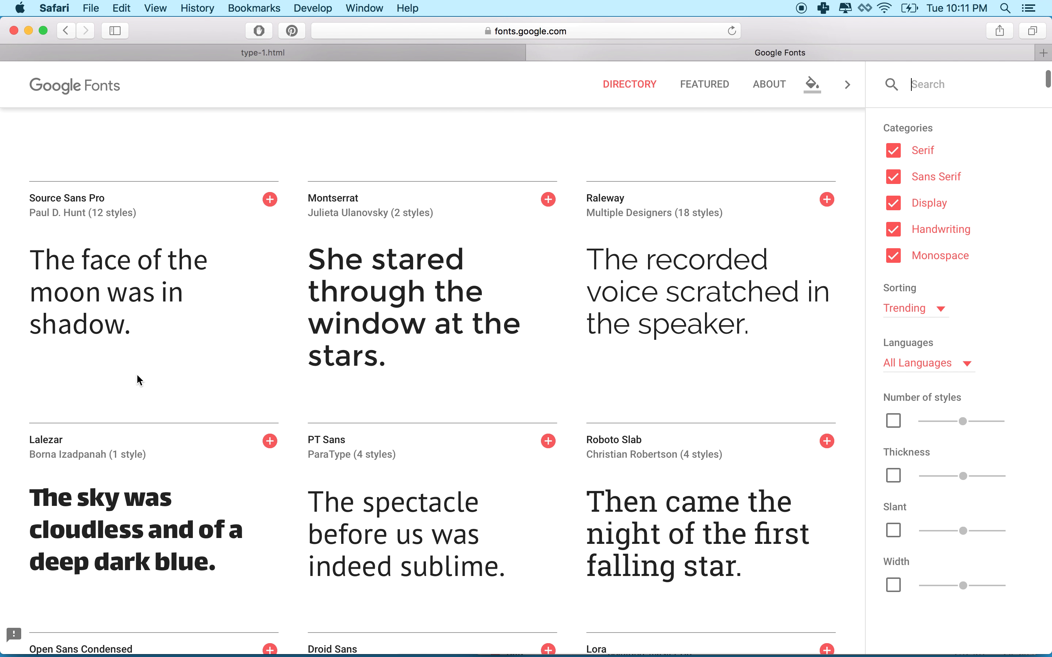
{"action": "scroll", "coordinate": [138, 379], "scroll_direction": "up", "scroll_amount": 1}
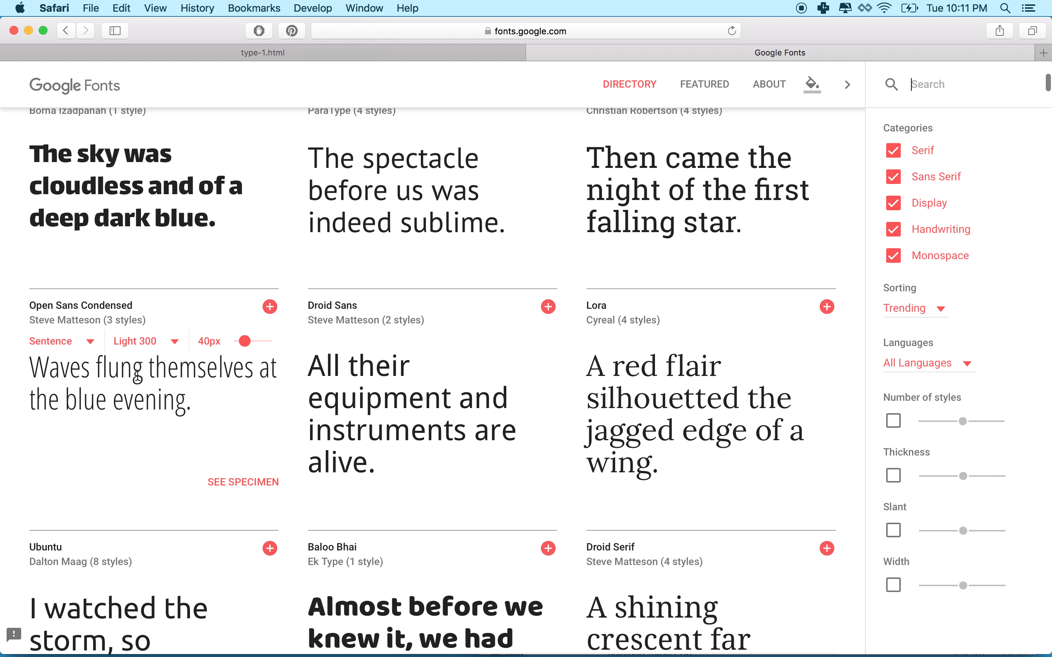
{"action": "scroll", "coordinate": [137, 379], "scroll_direction": "down", "scroll_amount": 5}
{"action": "scroll", "coordinate": [137, 376], "scroll_direction": "down", "scroll_amount": 20}
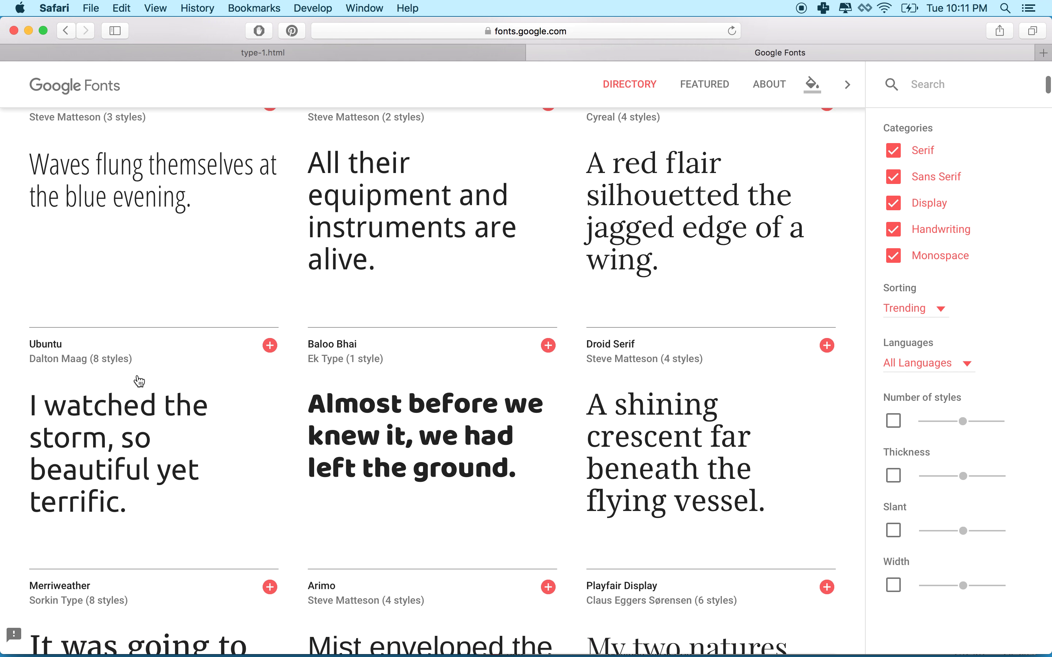
{"action": "scroll", "coordinate": [138, 375], "scroll_direction": "up", "scroll_amount": 1}
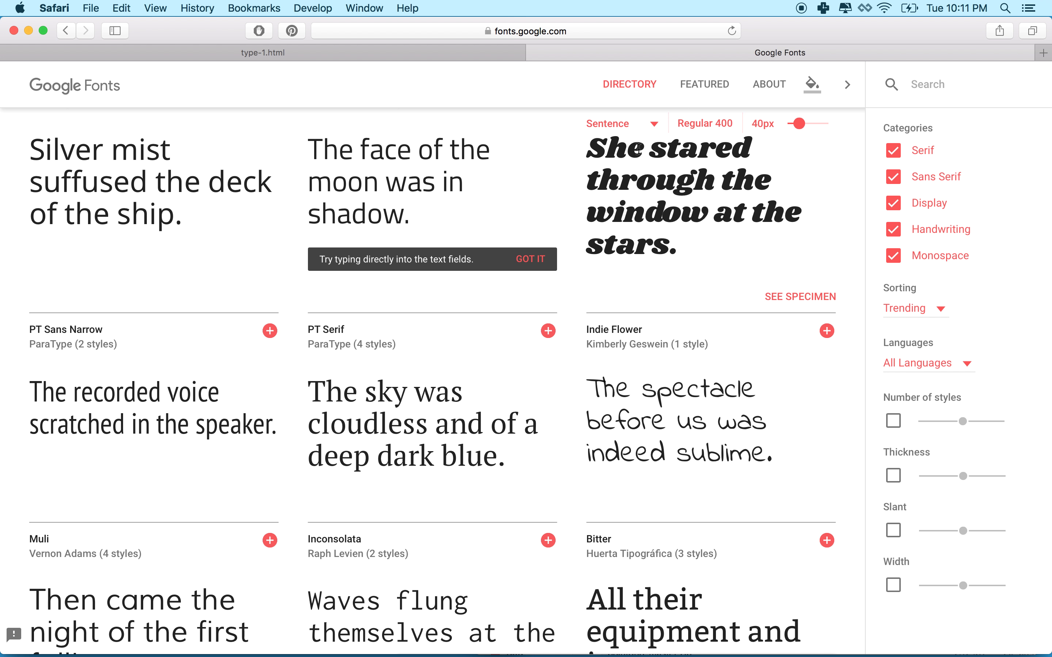
- Examine the Shrikhand sample and compare it with families further down the directory, such as Lobster, Pacifico and Amatic SC
{"action": "left_click", "coordinate": [696, 236], "text": "shift"}
{"action": "left_click", "coordinate": [695, 236]}
{"action": "scroll", "coordinate": [657, 220], "scroll_direction": "down", "scroll_amount": 1}
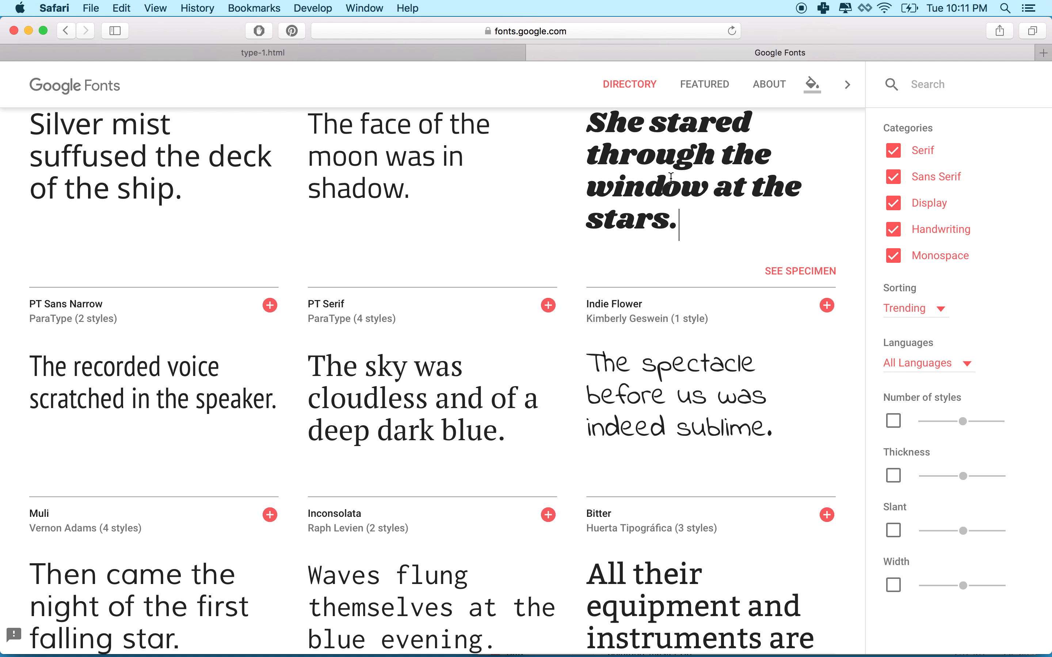
{"action": "scroll", "coordinate": [654, 153], "scroll_direction": "down", "scroll_amount": 10}
{"action": "scroll", "coordinate": [673, 176], "scroll_direction": "down", "scroll_amount": 10}
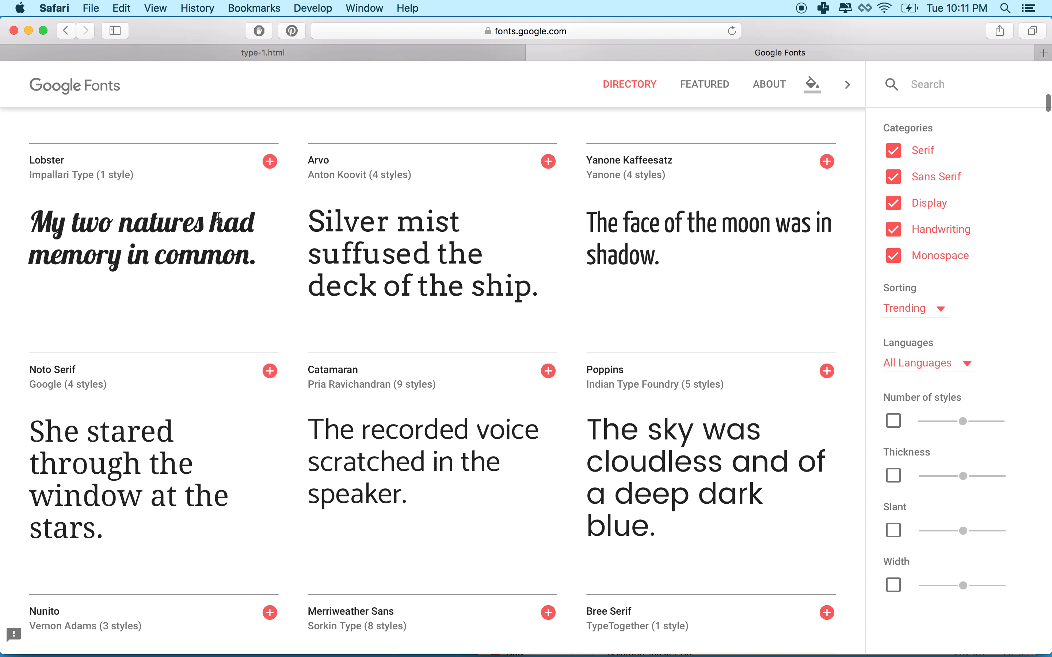
{"action": "mouse_move", "coordinate": [83, 224]}
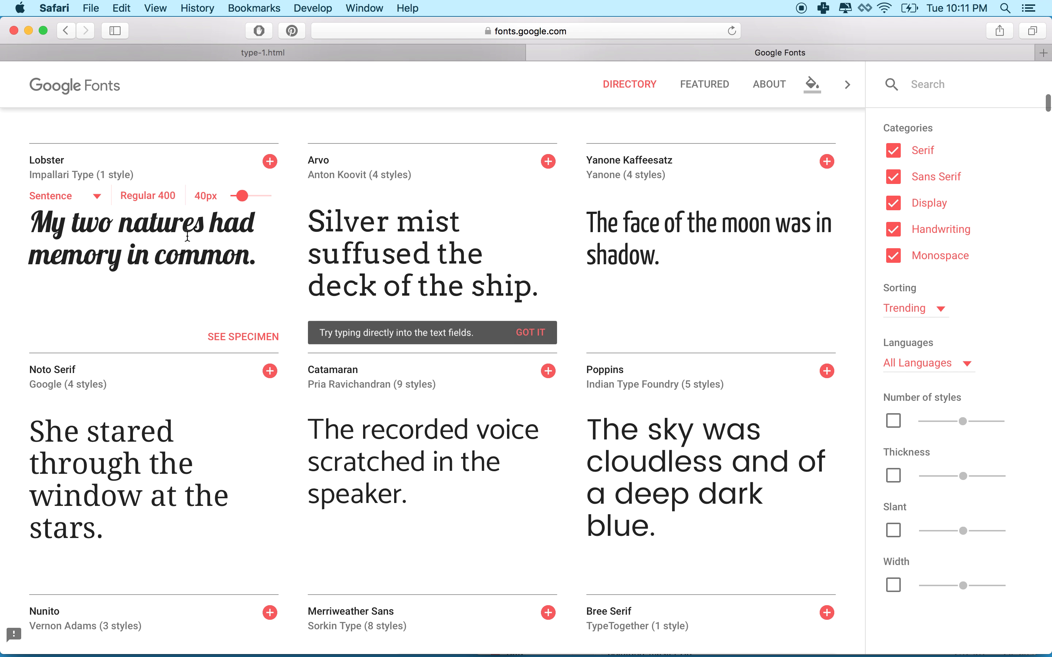
{"action": "scroll", "coordinate": [304, 228], "scroll_direction": "down", "scroll_amount": 3}
{"action": "scroll", "coordinate": [305, 229], "scroll_direction": "down", "scroll_amount": 15}
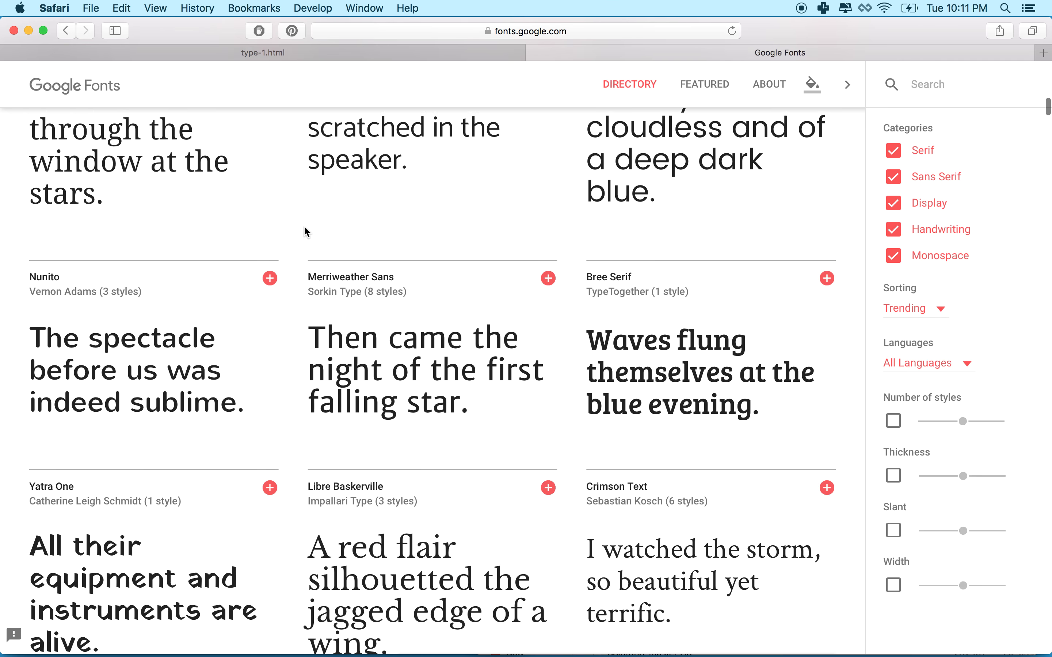
{"action": "scroll", "coordinate": [304, 229], "scroll_direction": "down", "scroll_amount": 7}
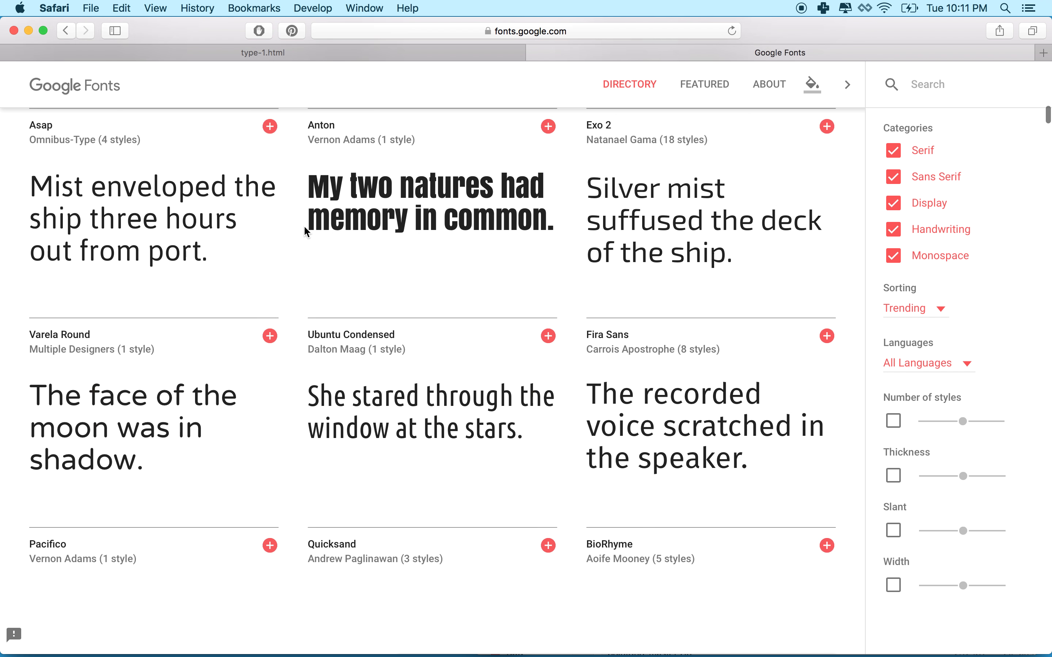
{"action": "mouse_move", "coordinate": [109, 333]}
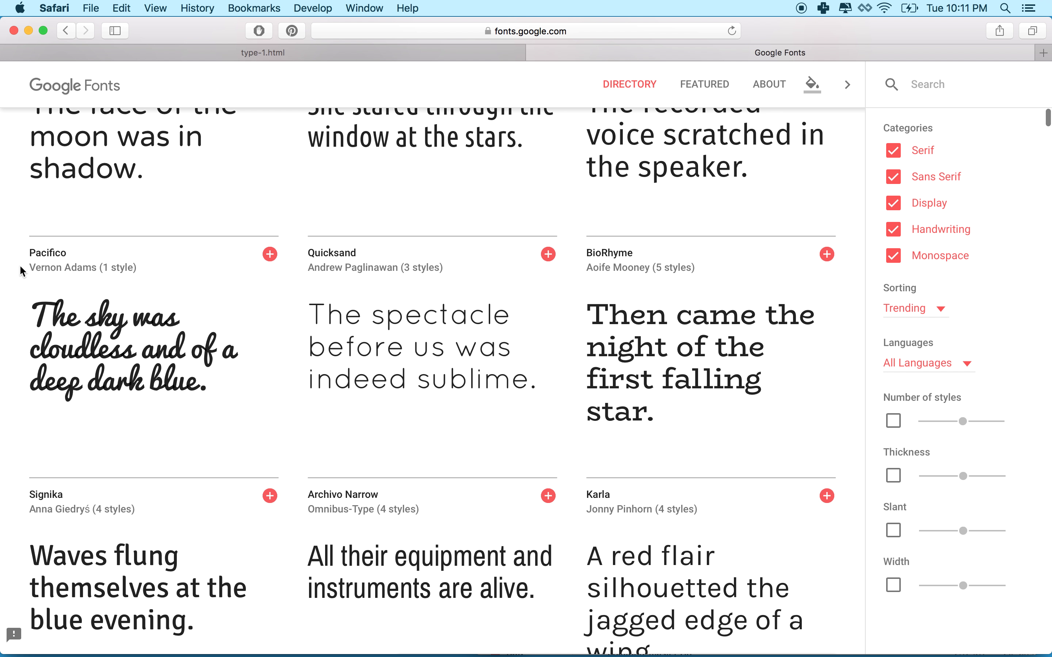
{"action": "scroll", "coordinate": [101, 379], "scroll_direction": "down", "scroll_amount": 5}
{"action": "scroll", "coordinate": [101, 379], "scroll_direction": "down", "scroll_amount": 1}
{"action": "mouse_move", "coordinate": [102, 379]}
{"action": "scroll", "coordinate": [103, 383], "scroll_direction": "up", "scroll_amount": 1}
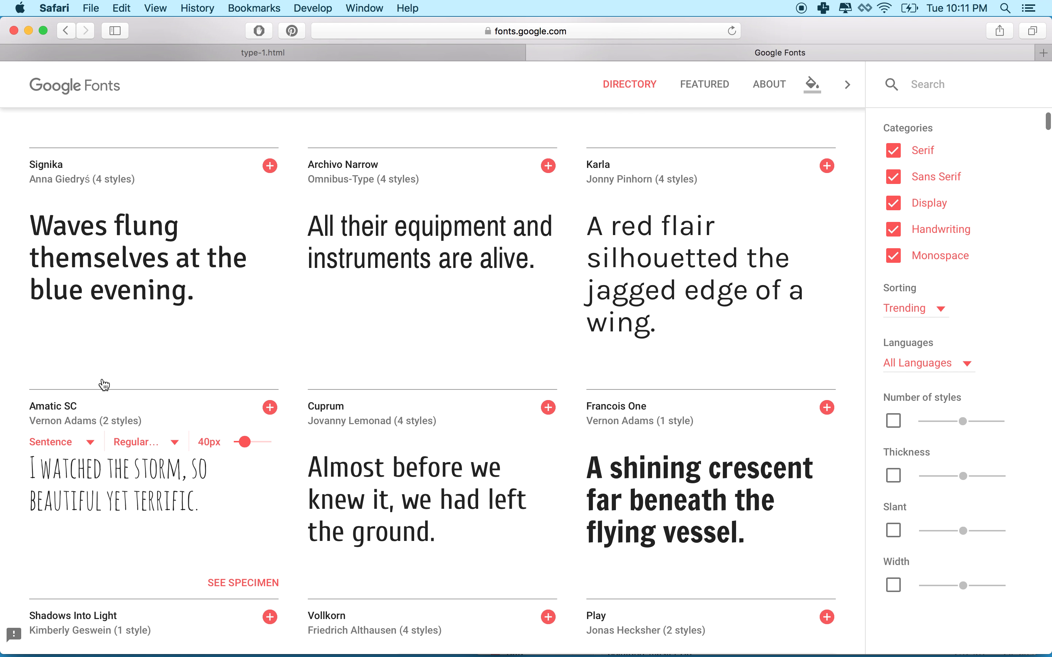
- Examine the sample sentences of Archivo Narrow, Karla and Shadows Into Light by highlighting parts of their text
{"action": "mouse_move", "coordinate": [353, 231]}
{"action": "left_click_drag", "start_coordinate": [348, 230], "coordinate": [459, 258]}
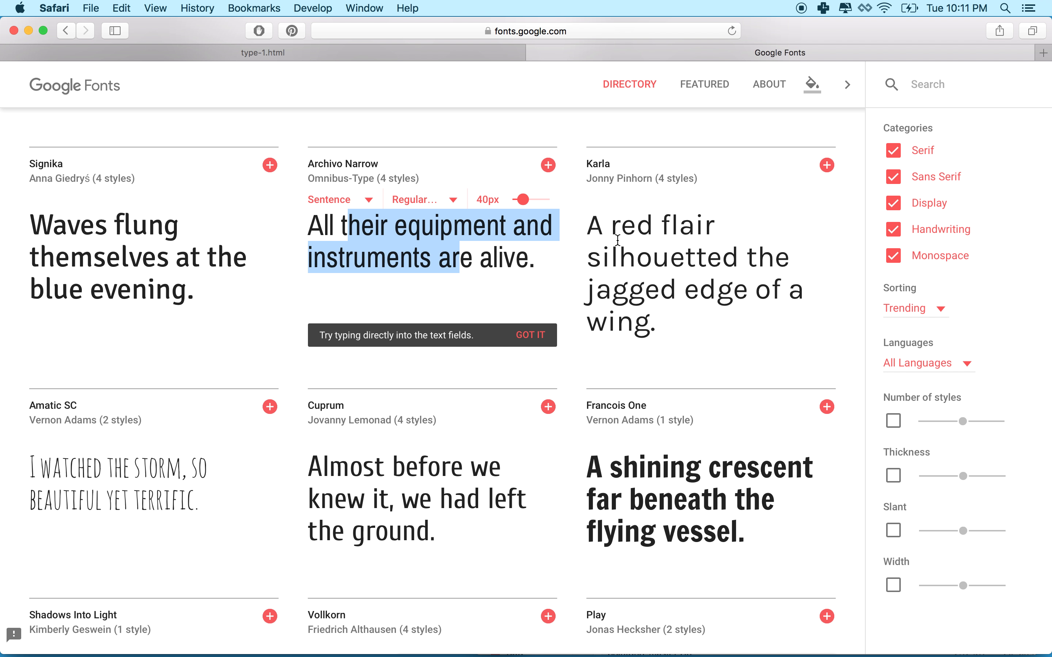
{"action": "left_click", "coordinate": [636, 235]}
{"action": "left_click_drag", "start_coordinate": [636, 229], "coordinate": [688, 309]}
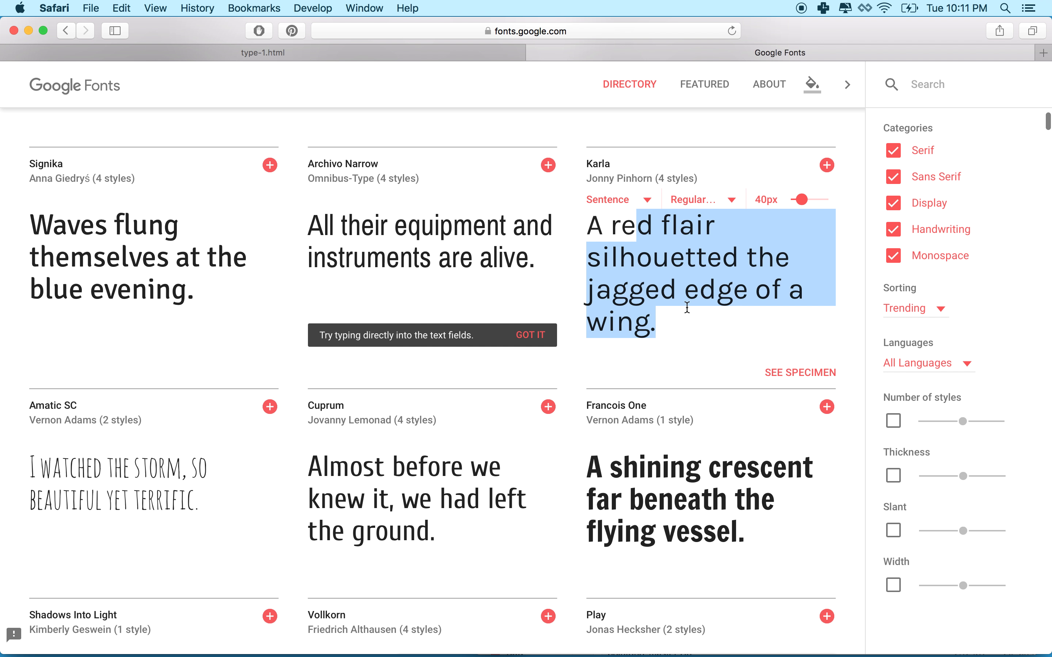
{"action": "left_click", "coordinate": [687, 307]}
{"action": "scroll", "coordinate": [687, 307], "scroll_direction": "down", "scroll_amount": 10}
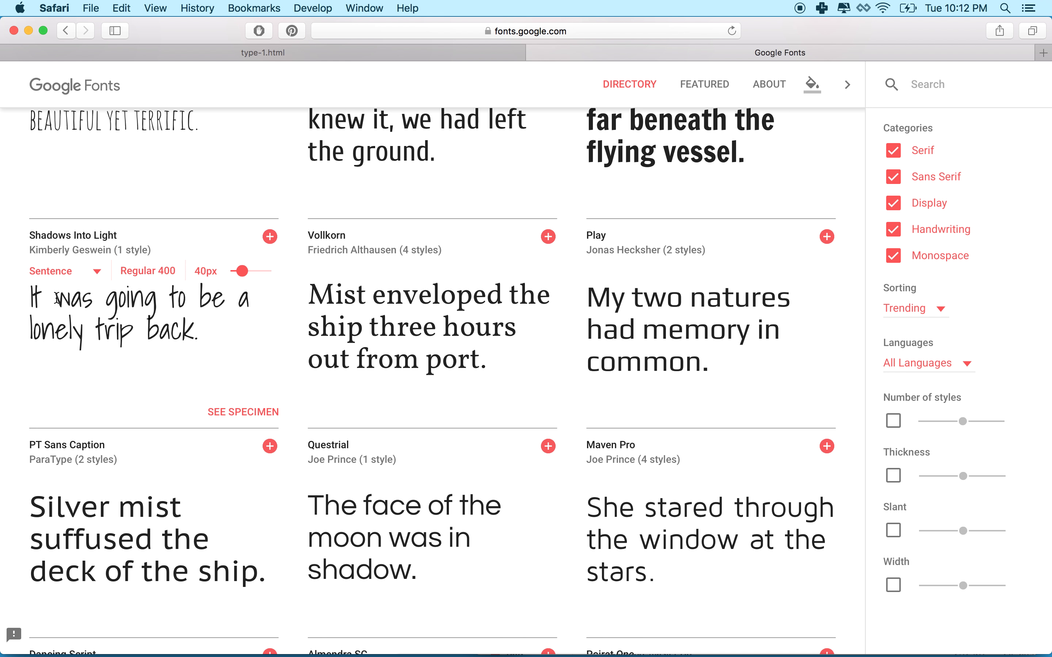
{"action": "key", "text": "shift+super+Down"}
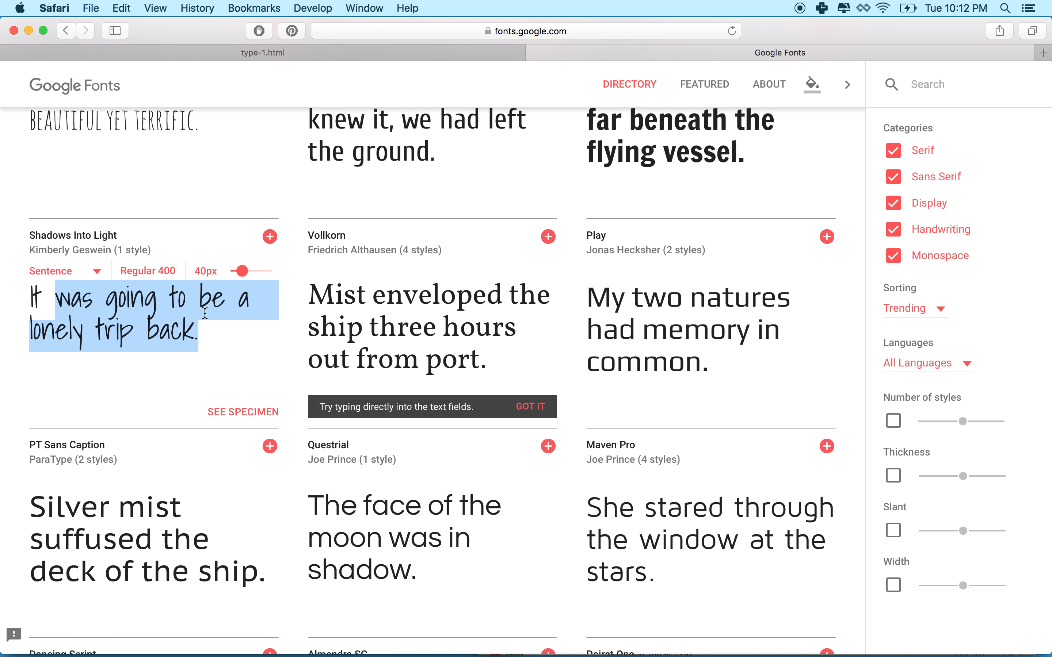
{"action": "key", "text": "Right"}
{"action": "left_click_drag", "start_coordinate": [71, 300], "coordinate": [195, 320]}
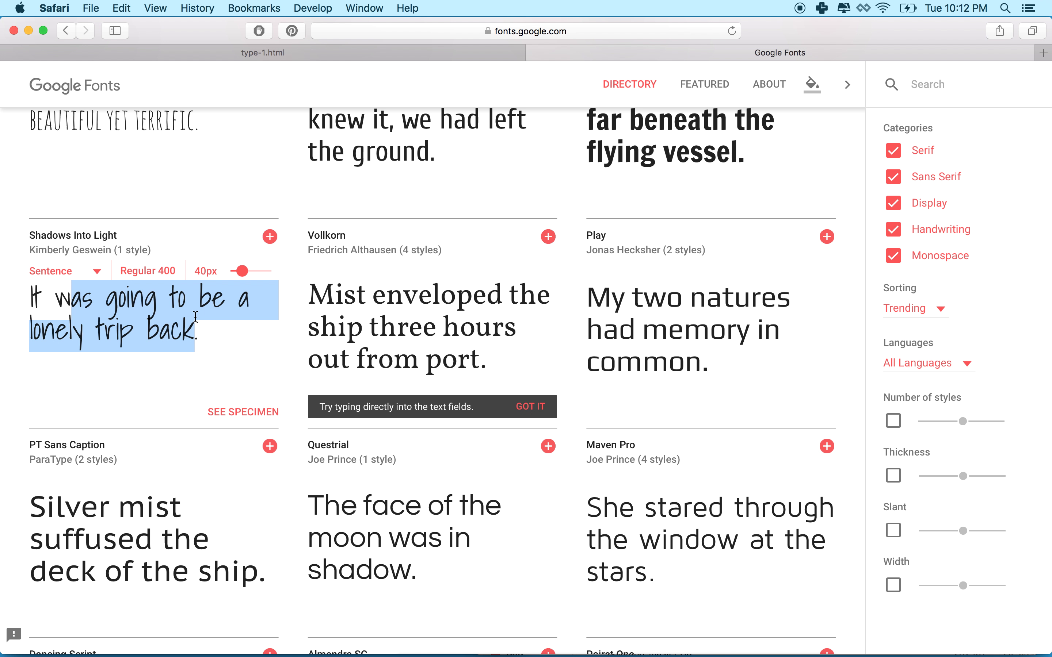
- Look through more display families, highlighting the sample sentences of Abril Fatface and Orbitron to examine their letterforms
{"action": "scroll", "coordinate": [195, 317], "scroll_direction": "down", "scroll_amount": 10}
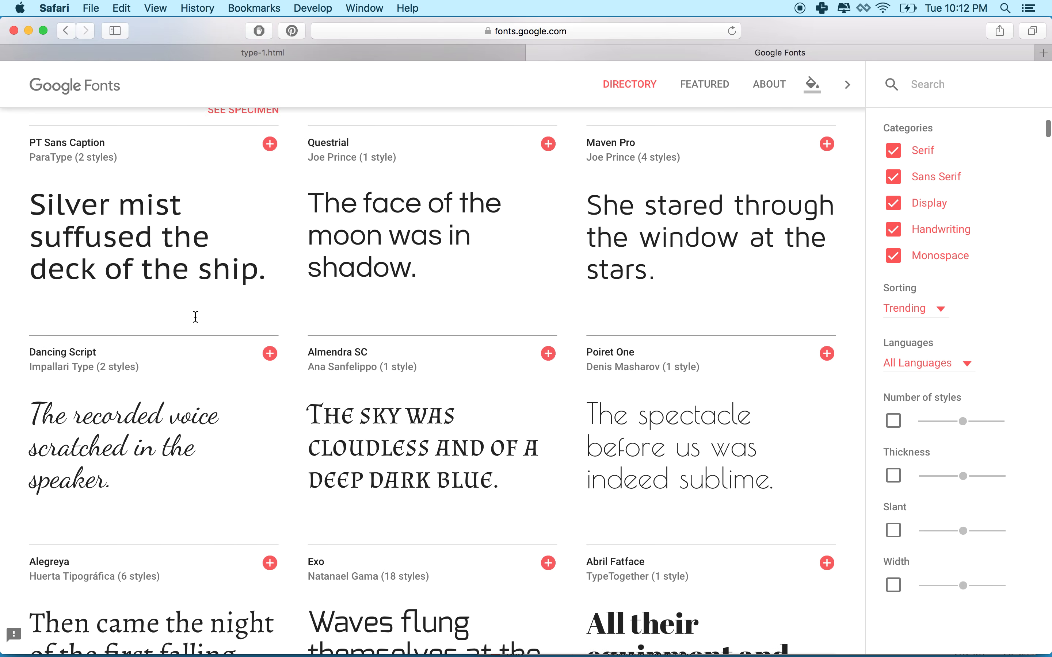
{"action": "scroll", "coordinate": [195, 317], "scroll_direction": "down", "scroll_amount": 3}
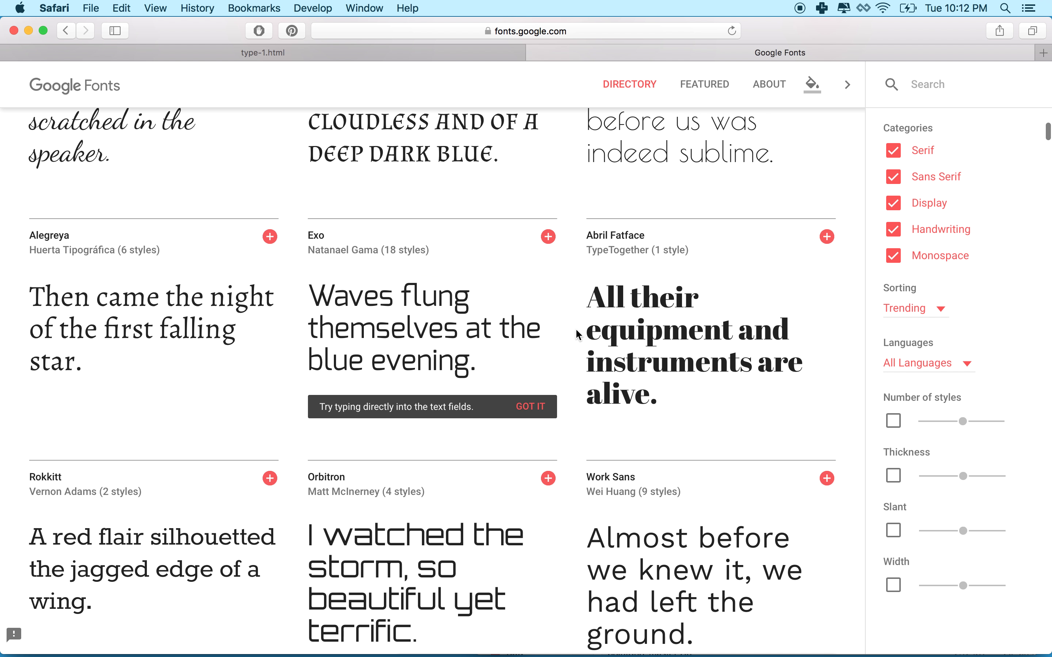
{"action": "left_click", "coordinate": [670, 390], "text": "shift"}
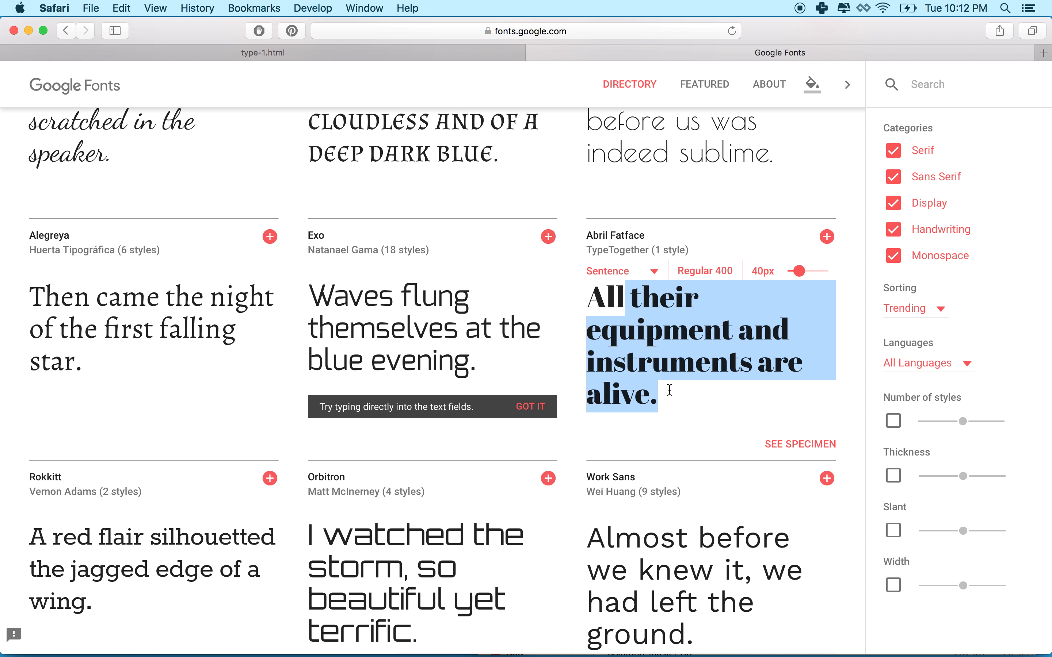
{"action": "left_click", "coordinate": [670, 390]}
{"action": "scroll", "coordinate": [669, 390], "scroll_direction": "down", "scroll_amount": 7}
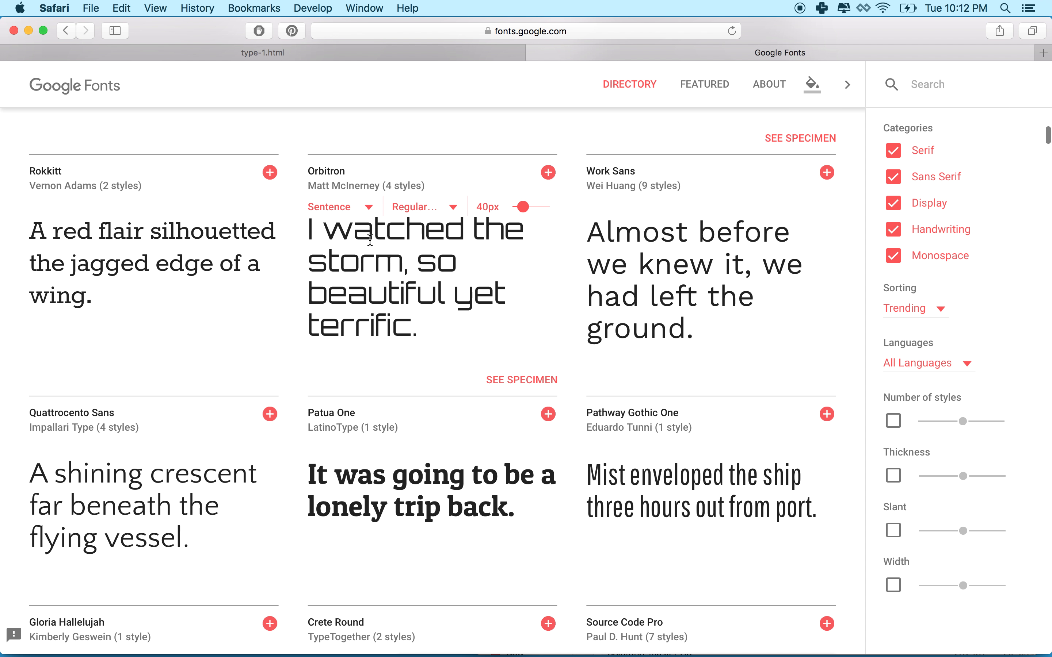
{"action": "left_click", "coordinate": [365, 228]}
{"action": "left_click", "coordinate": [432, 329], "text": "shift"}
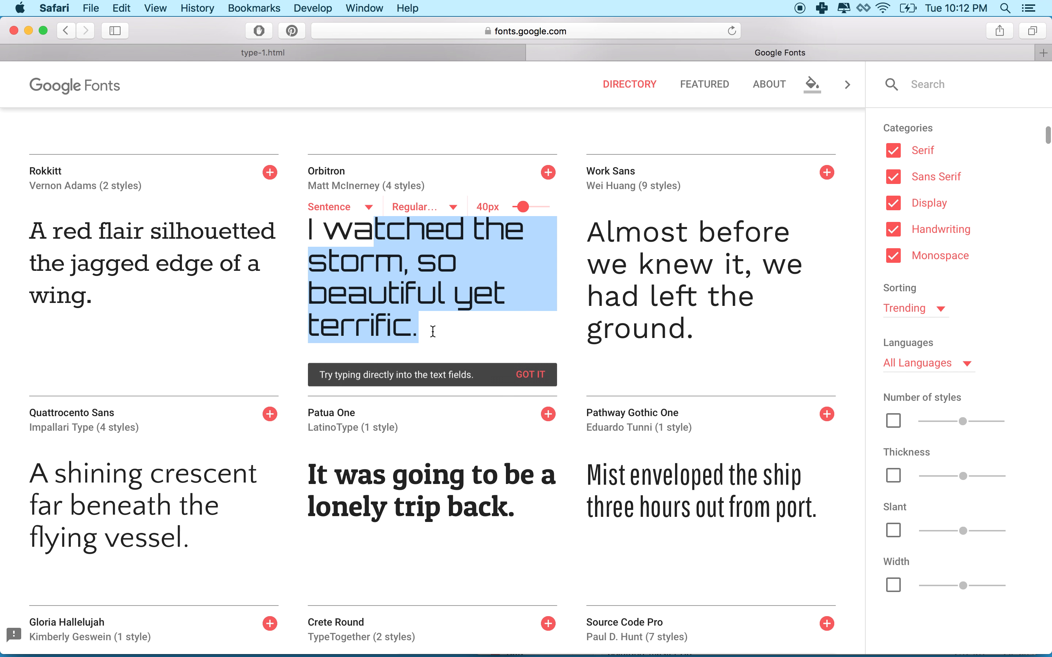
{"action": "left_click", "coordinate": [433, 332]}
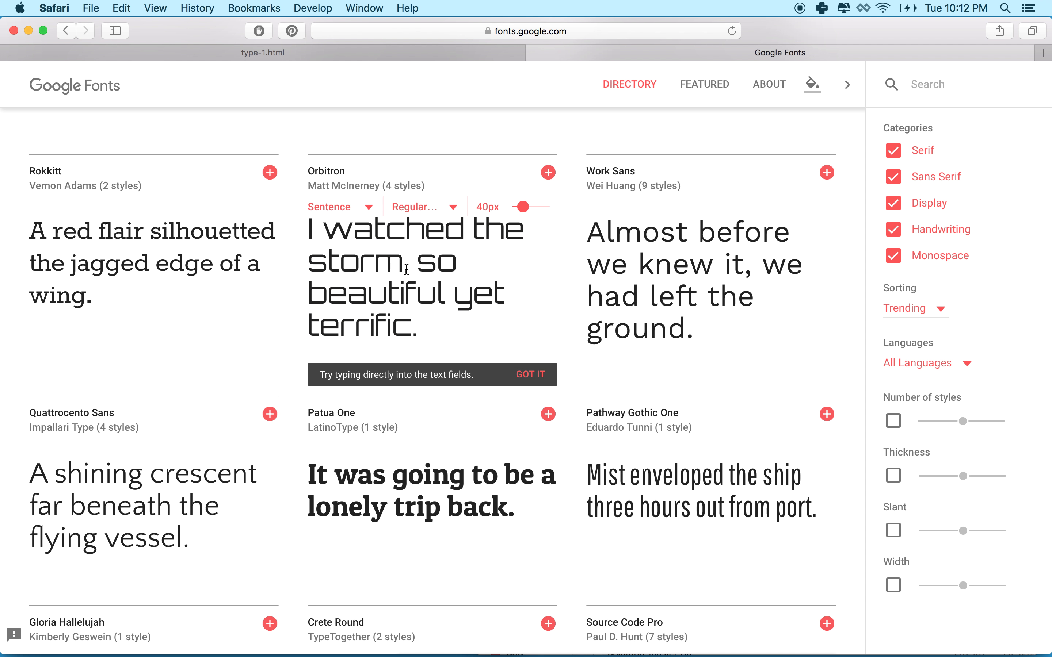
{"action": "scroll", "coordinate": [407, 269], "scroll_direction": "down", "scroll_amount": 10}
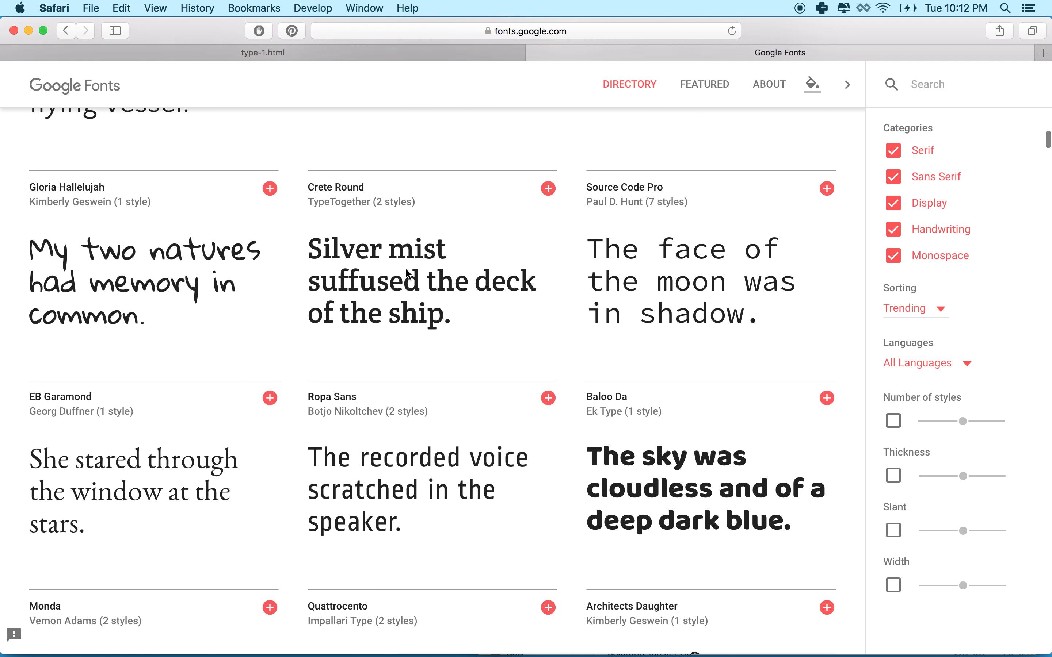
{"action": "scroll", "coordinate": [406, 269], "scroll_direction": "down", "scroll_amount": 14}
- Return to the Shrikhand family in the directory and open its specimen page
{"action": "scroll", "coordinate": [407, 274], "scroll_direction": "up", "scroll_amount": 15}
{"action": "scroll", "coordinate": [407, 274], "scroll_direction": "up", "scroll_amount": 15}
{"action": "scroll", "coordinate": [406, 270], "scroll_direction": "up", "scroll_amount": 15}
{"action": "scroll", "coordinate": [406, 270], "scroll_direction": "up", "scroll_amount": 10}
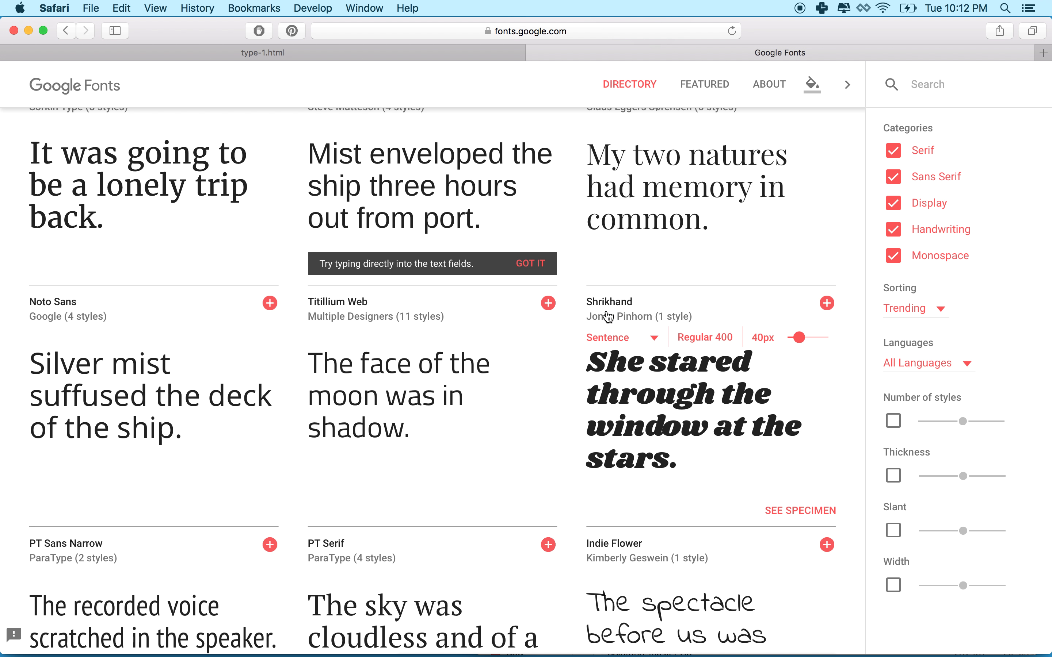
{"action": "left_click", "coordinate": [605, 299]}
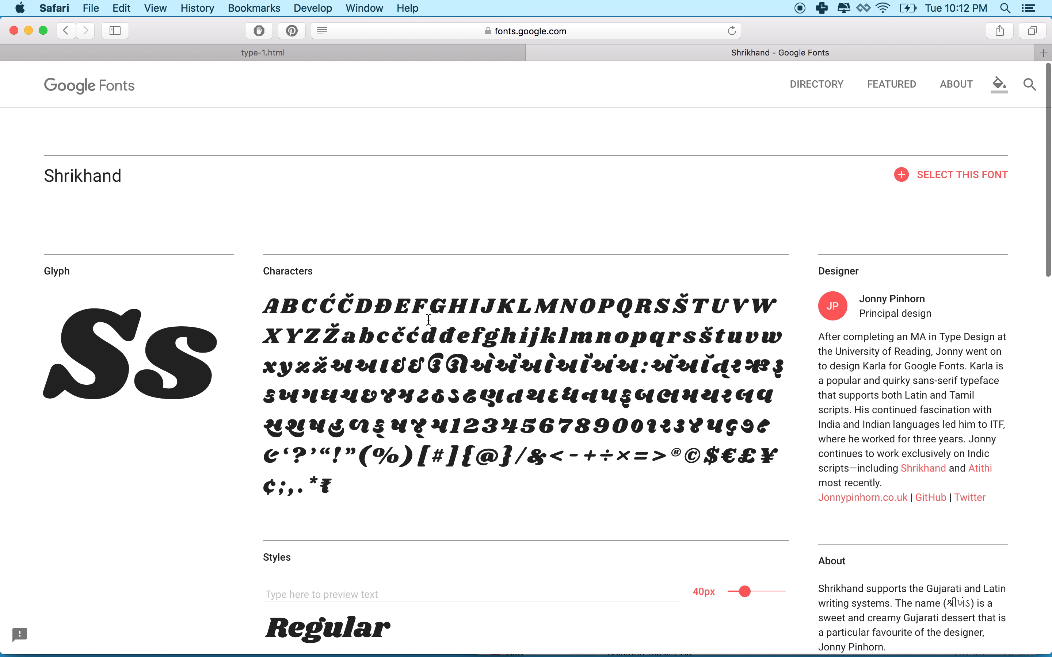
- Preview the Shrikhand Regular style with the custom text "Hello World"
{"action": "scroll", "coordinate": [631, 522], "scroll_direction": "down", "scroll_amount": 8}
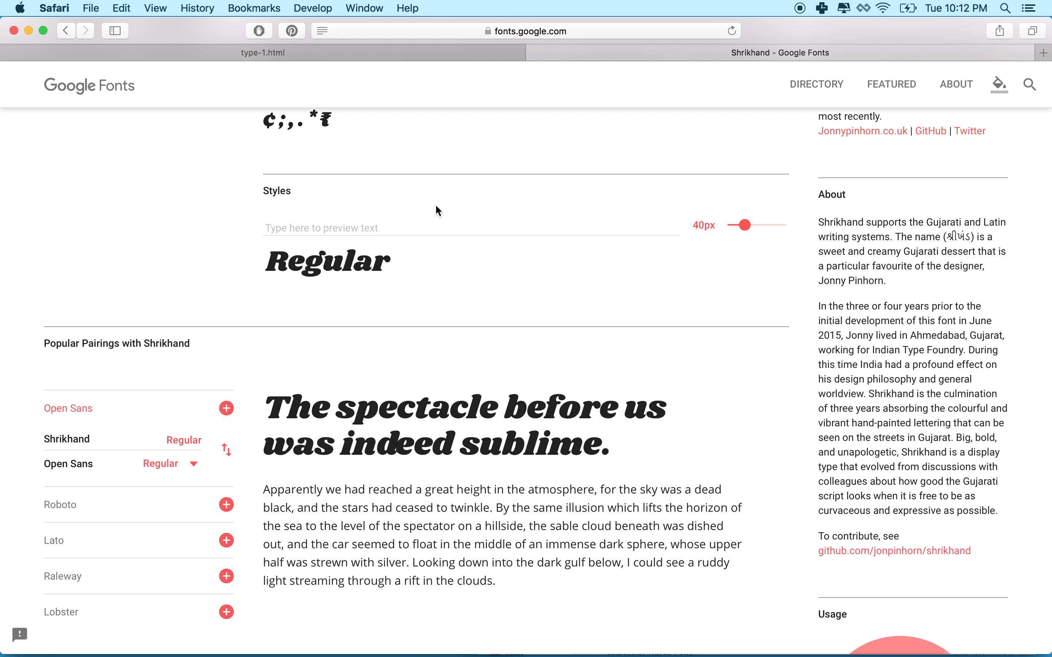
{"action": "left_click", "coordinate": [438, 228]}
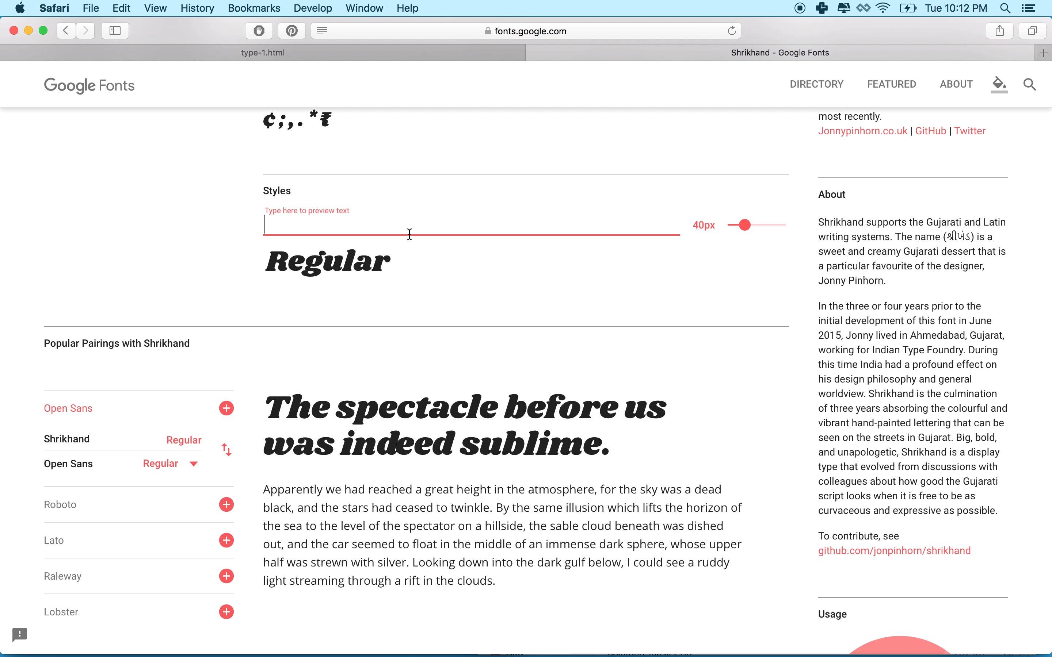
{"action": "type", "text": "H"}
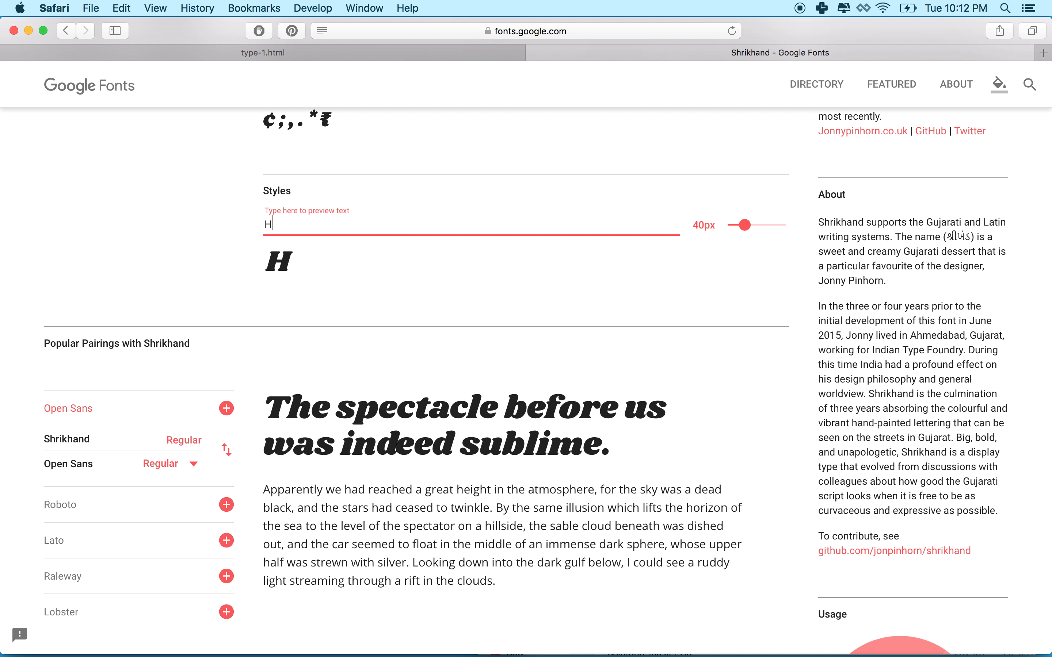
{"action": "type", "text": "ello World"}
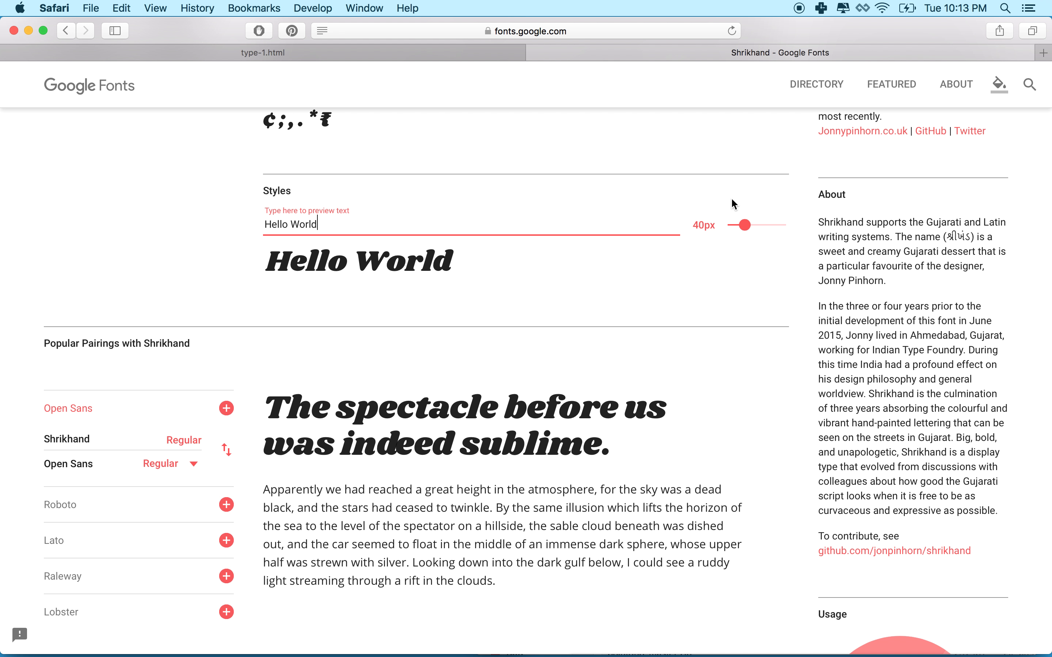
- Set the preview size of the "Hello World" sample in the Styles section to 50px
{"action": "mouse_move", "coordinate": [744, 224]}
{"action": "left_mouse_down"}
{"action": "mouse_move", "coordinate": [781, 225]}
{"action": "mouse_move", "coordinate": [728, 226]}
{"action": "mouse_move", "coordinate": [748, 226]}
{"action": "left_mouse_up"}
{"action": "scroll", "coordinate": [676, 341], "scroll_direction": "down", "scroll_amount": 1}
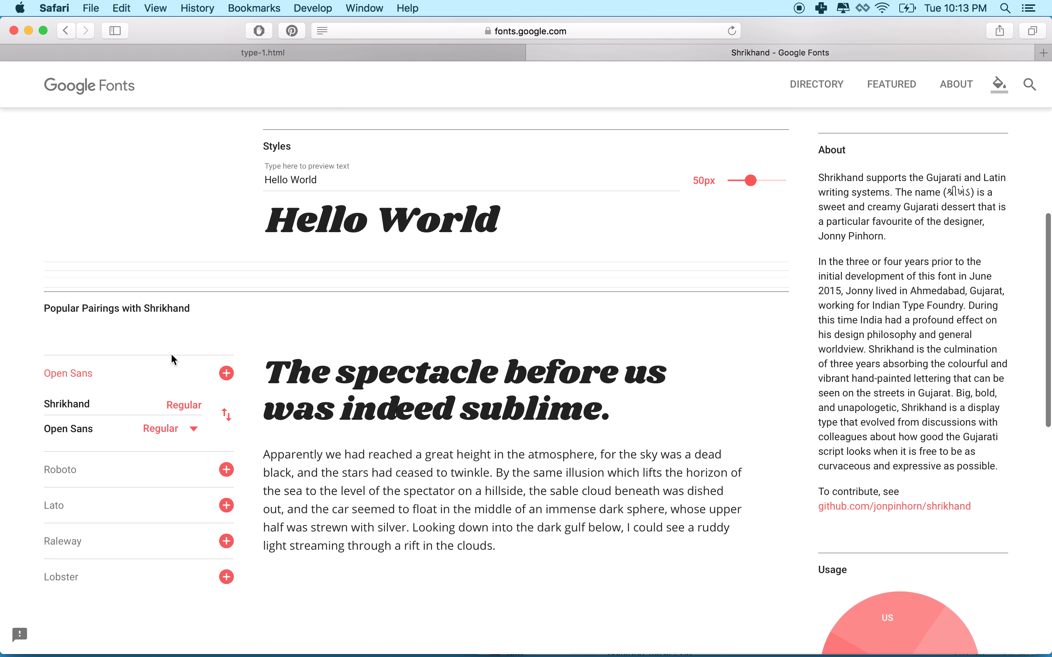
- Examine the popular pairing of Shrikhand with Open Sans, highlighting the body paragraph of the sample
{"action": "scroll", "coordinate": [145, 340], "scroll_direction": "down", "scroll_amount": 3}
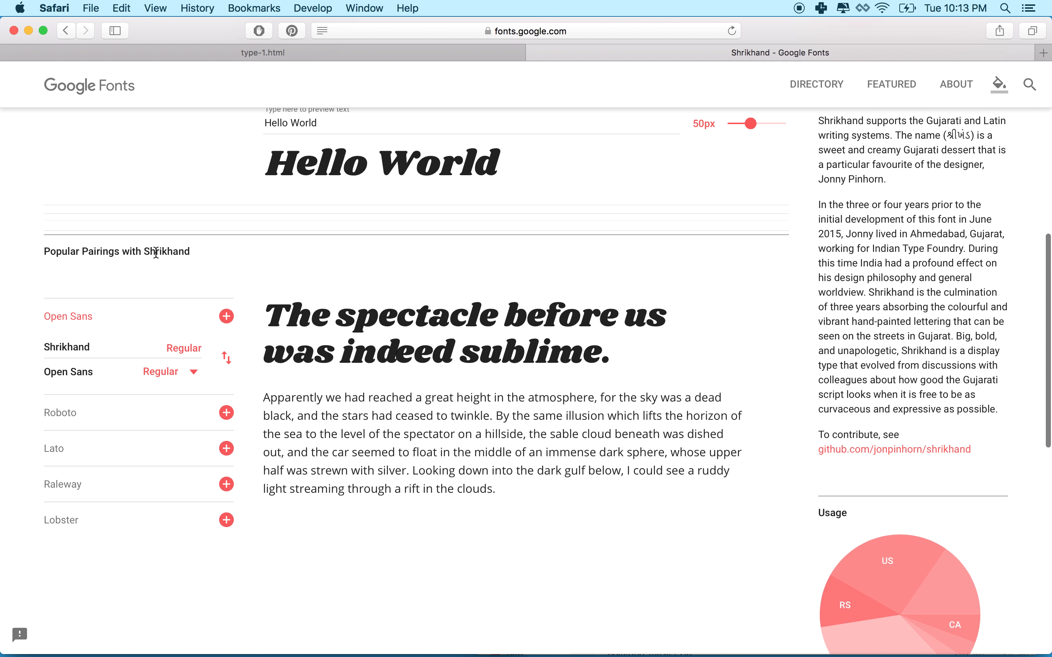
{"action": "scroll", "coordinate": [107, 308], "scroll_direction": "down", "scroll_amount": 4}
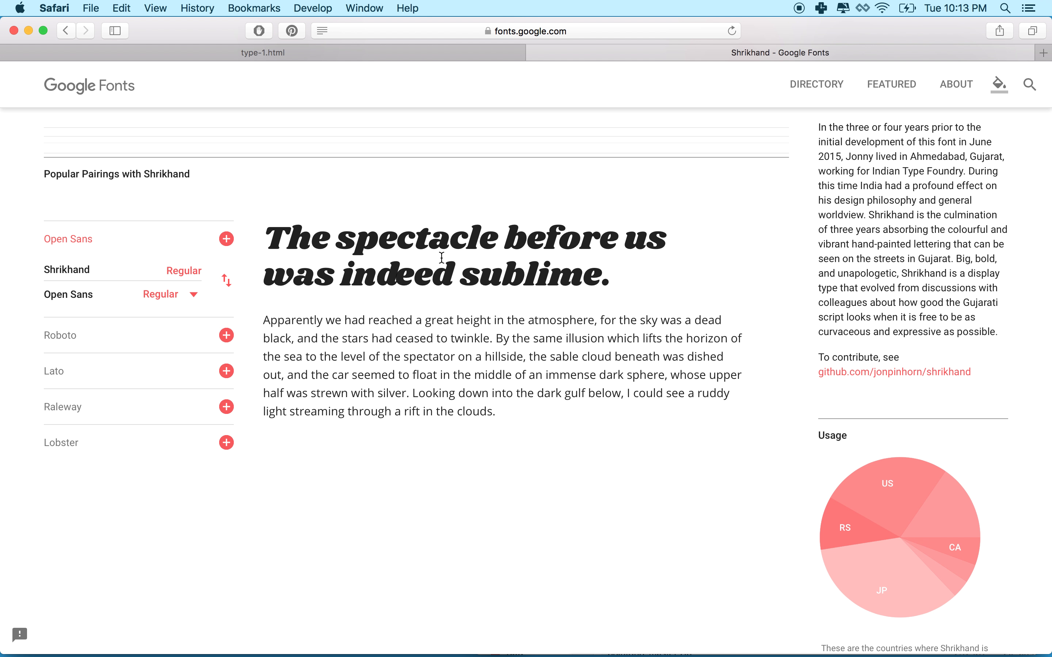
{"action": "left_click_drag", "start_coordinate": [350, 325], "coordinate": [395, 402]}
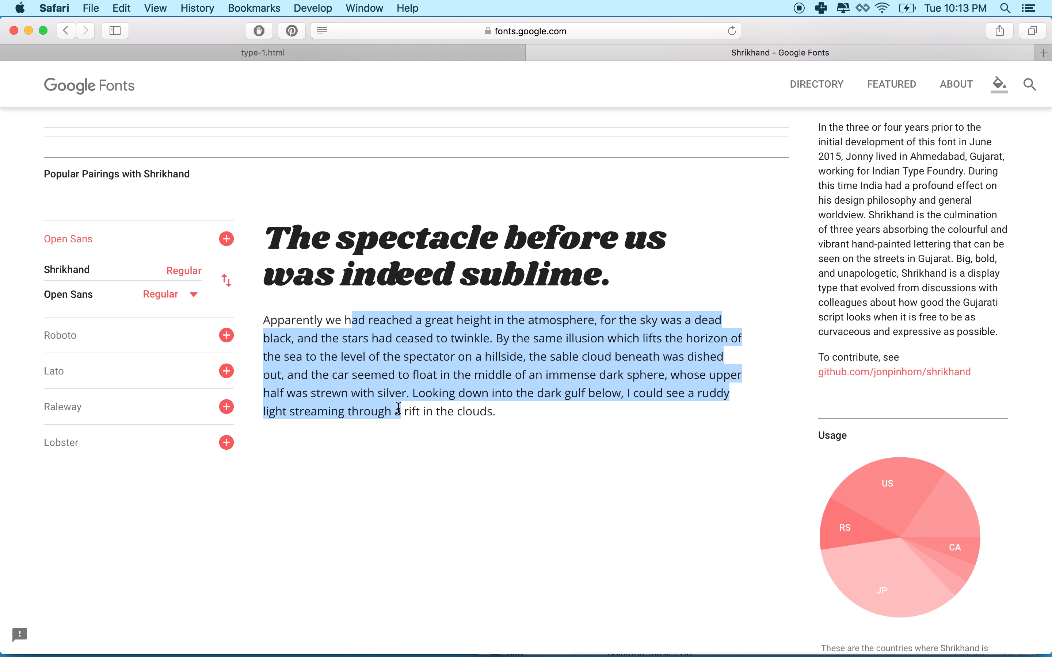
{"action": "left_click", "coordinate": [418, 341]}
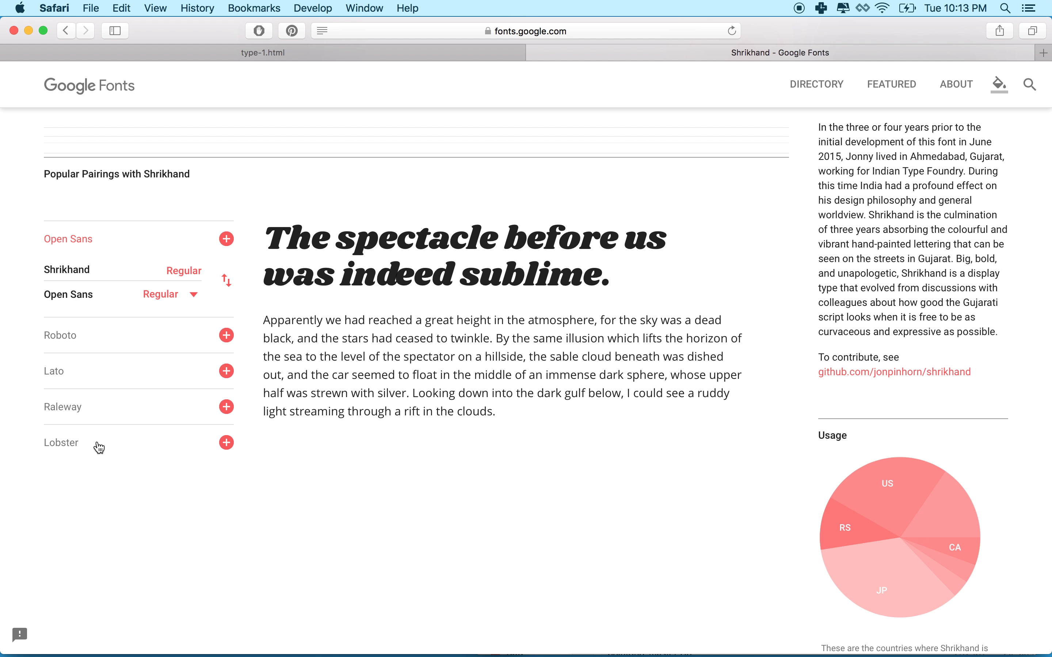
- Preview the other popular Shrikhand pairings in turn: Lobster, Roboto, Lato and Raleway
{"action": "left_click", "coordinate": [78, 441]}
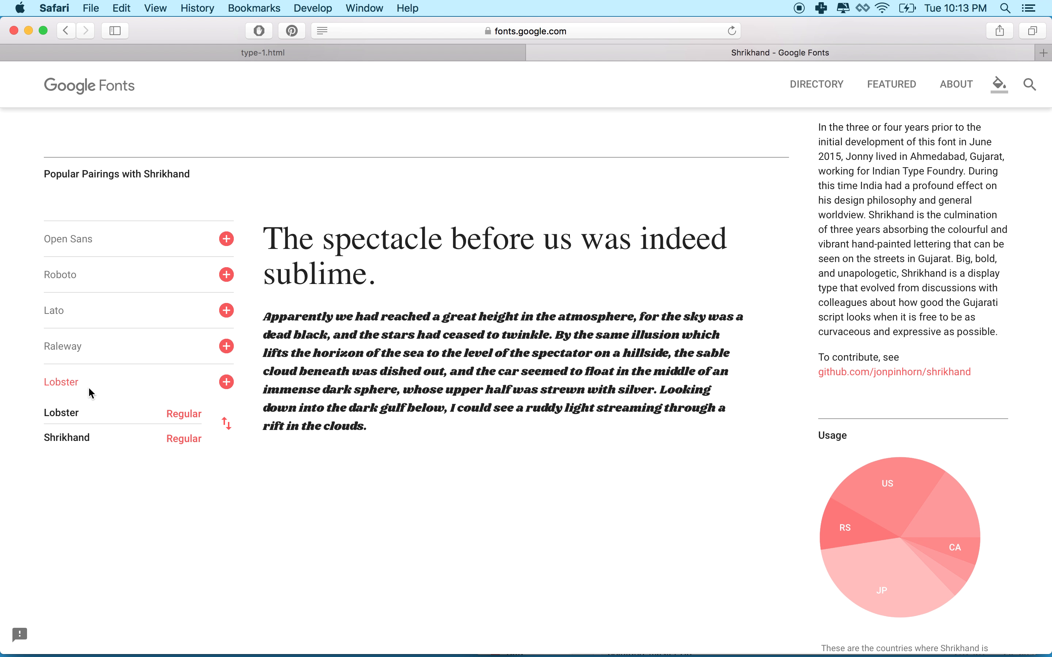
{"action": "left_click", "coordinate": [67, 276]}
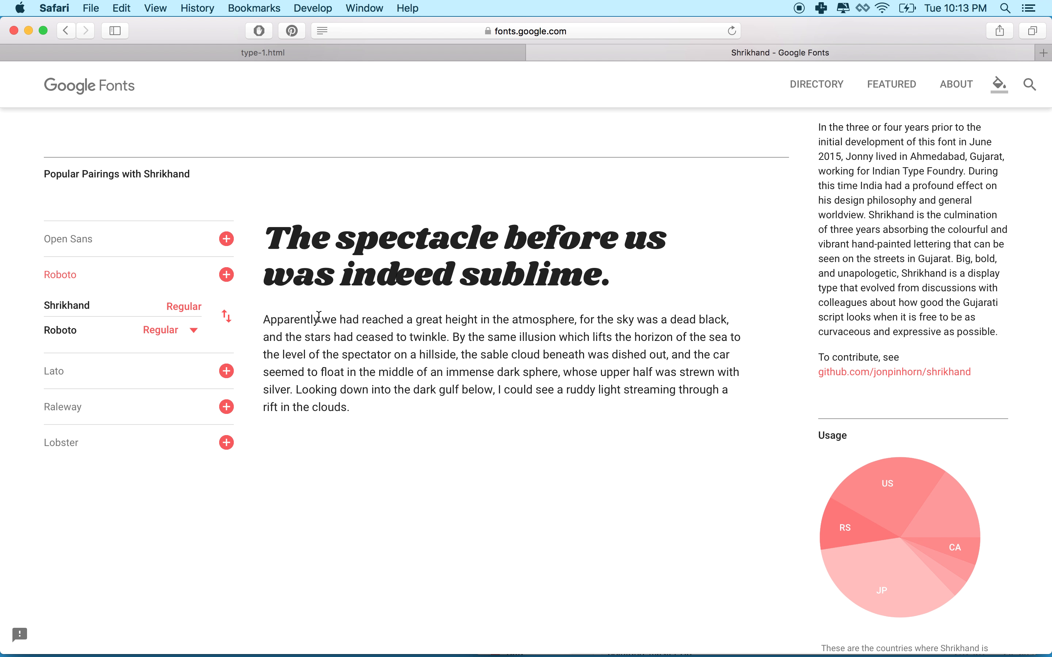
{"action": "left_click", "coordinate": [49, 372]}
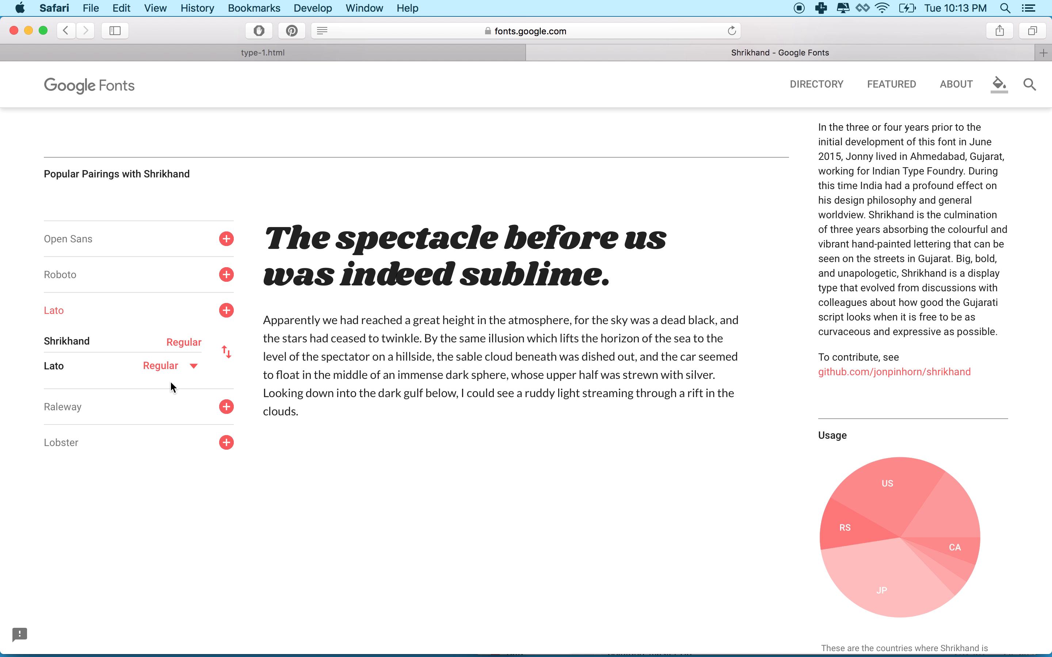
{"action": "left_click", "coordinate": [65, 420]}
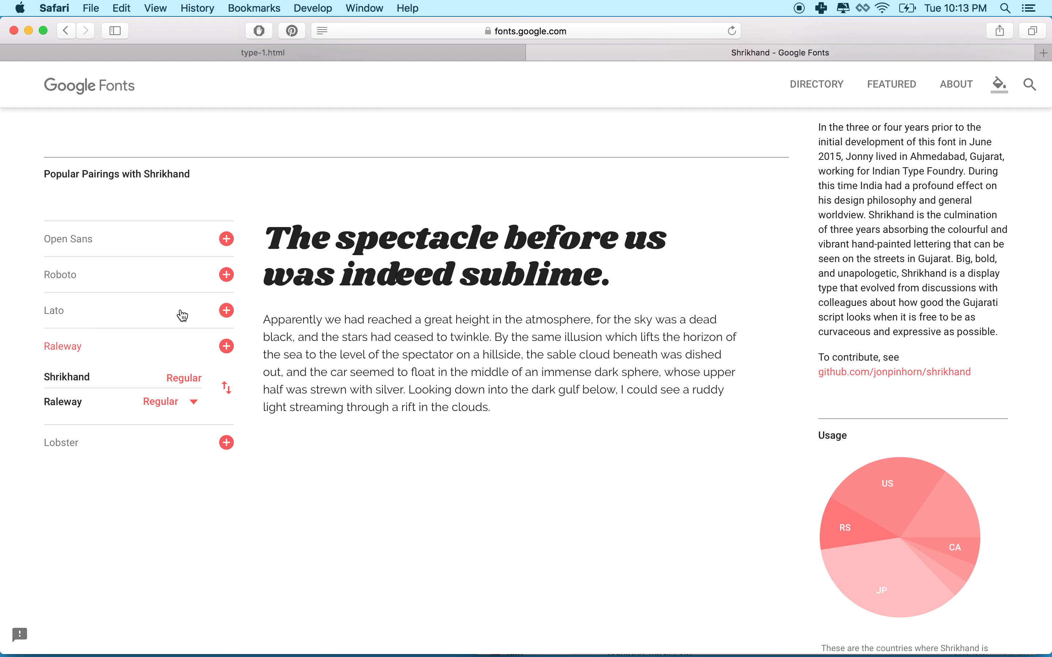
- Add Shrikhand to the selected font families from its specimen page
{"action": "scroll", "coordinate": [314, 322], "scroll_direction": "up", "scroll_amount": 15}
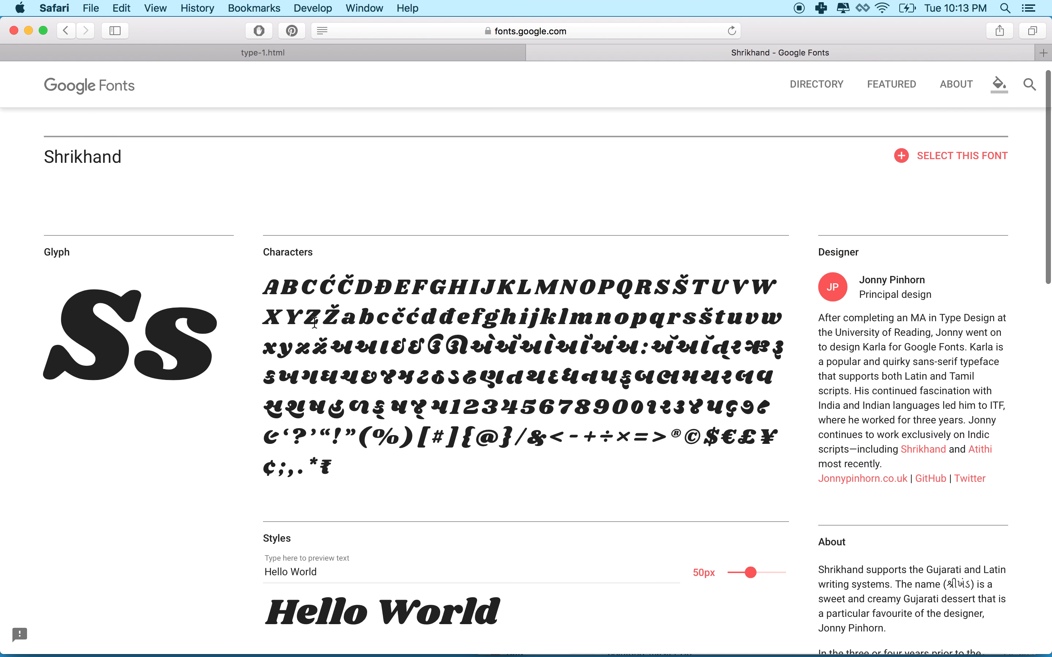
{"action": "scroll", "coordinate": [522, 287], "scroll_direction": "down", "scroll_amount": 2}
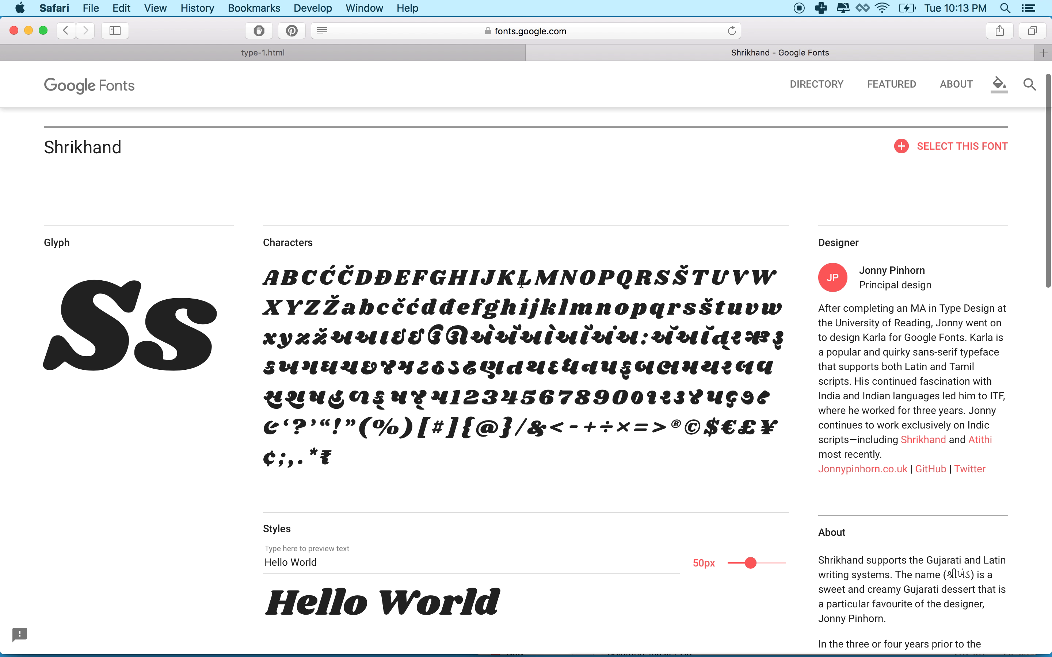
{"action": "left_click", "coordinate": [906, 150]}
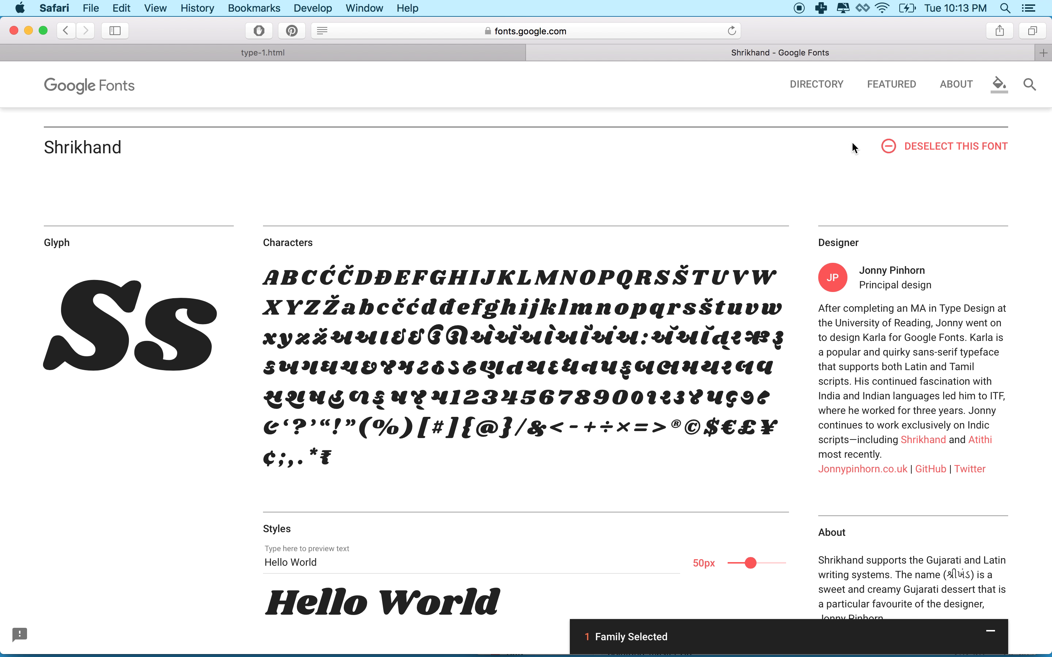
- Return to the font directory and open the specimen page of Open Sans
{"action": "left_click", "coordinate": [99, 100]}
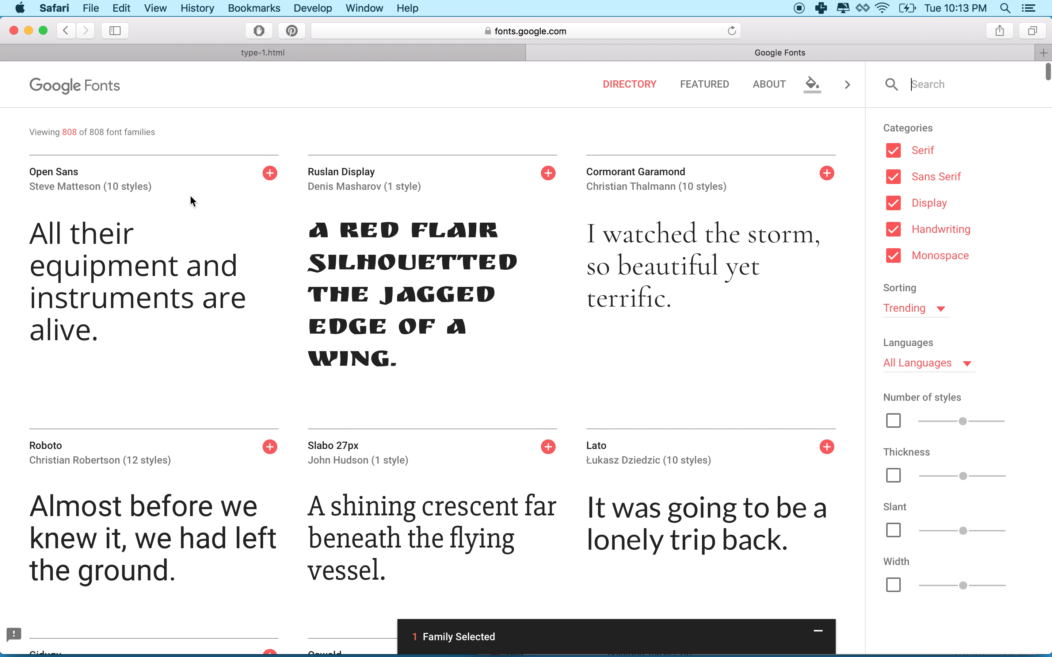
{"action": "scroll", "coordinate": [197, 222], "scroll_direction": "down", "scroll_amount": 15}
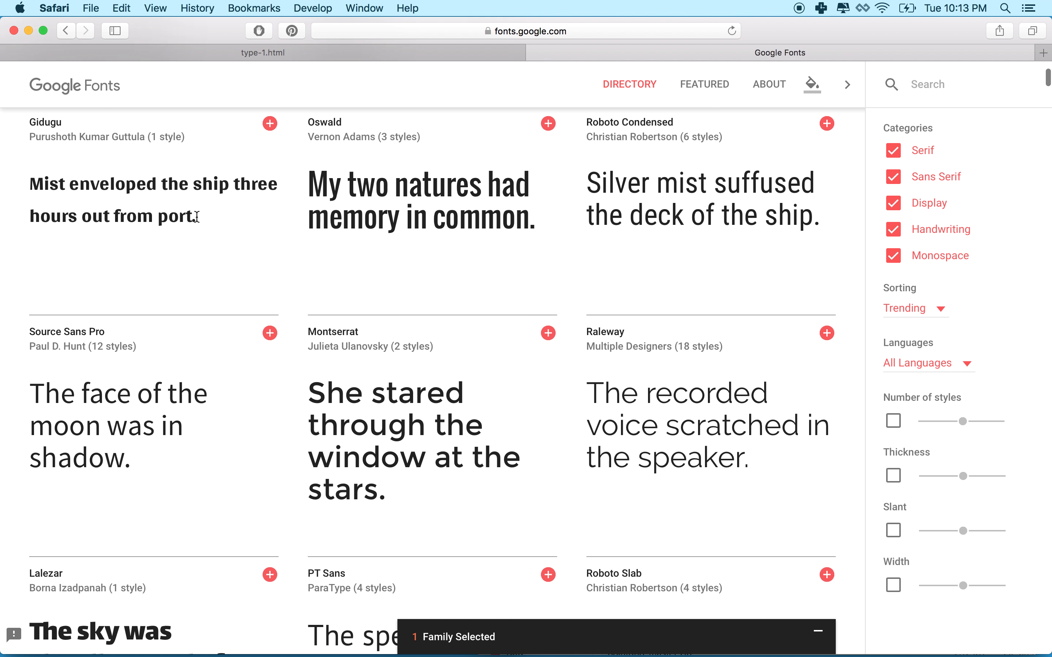
{"action": "scroll", "coordinate": [197, 222], "scroll_direction": "up", "scroll_amount": 16}
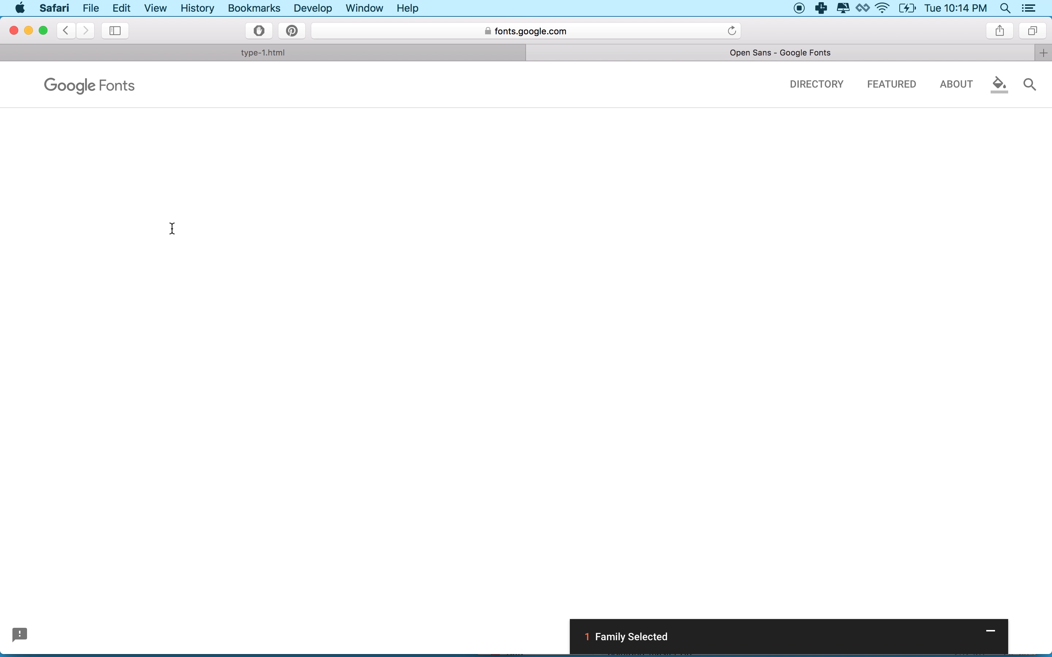
- Examine the Open Sans characters and styles, highlighting the Extra-Bold, Light and Regular samples
{"action": "scroll", "coordinate": [355, 278], "scroll_direction": "down", "scroll_amount": 3}
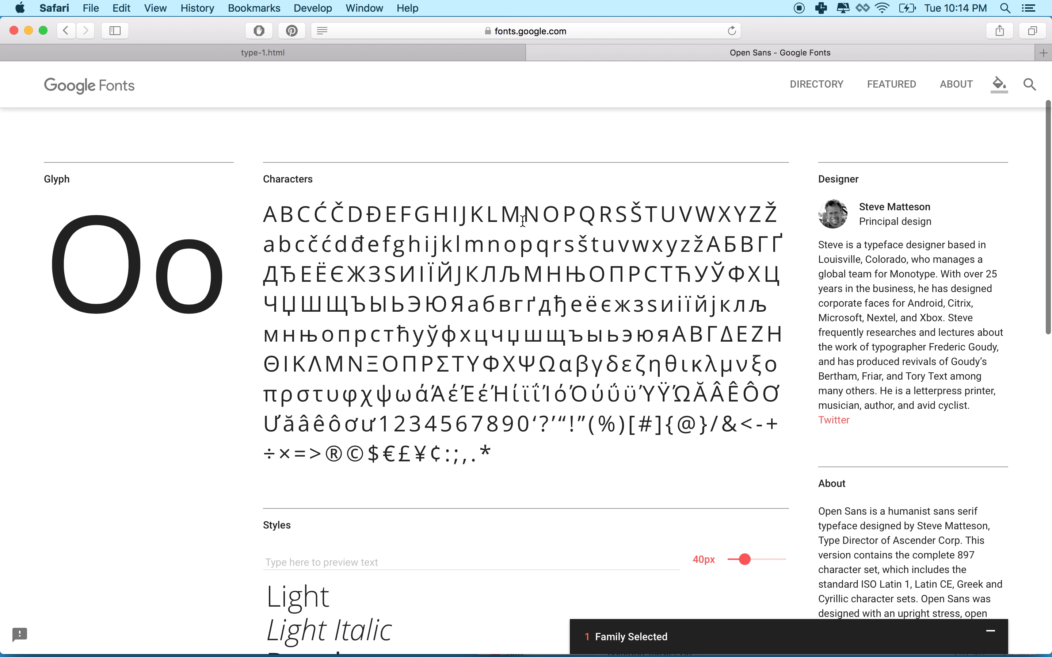
{"action": "scroll", "coordinate": [465, 436], "scroll_direction": "down", "scroll_amount": 8}
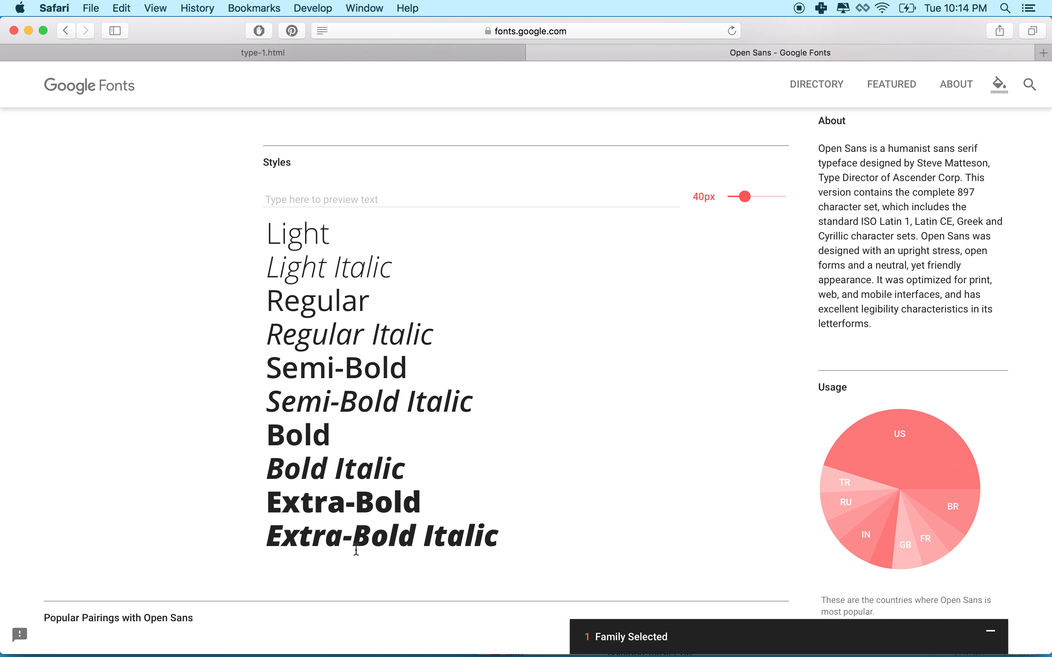
{"action": "scroll", "coordinate": [493, 530], "scroll_direction": "down", "scroll_amount": 2}
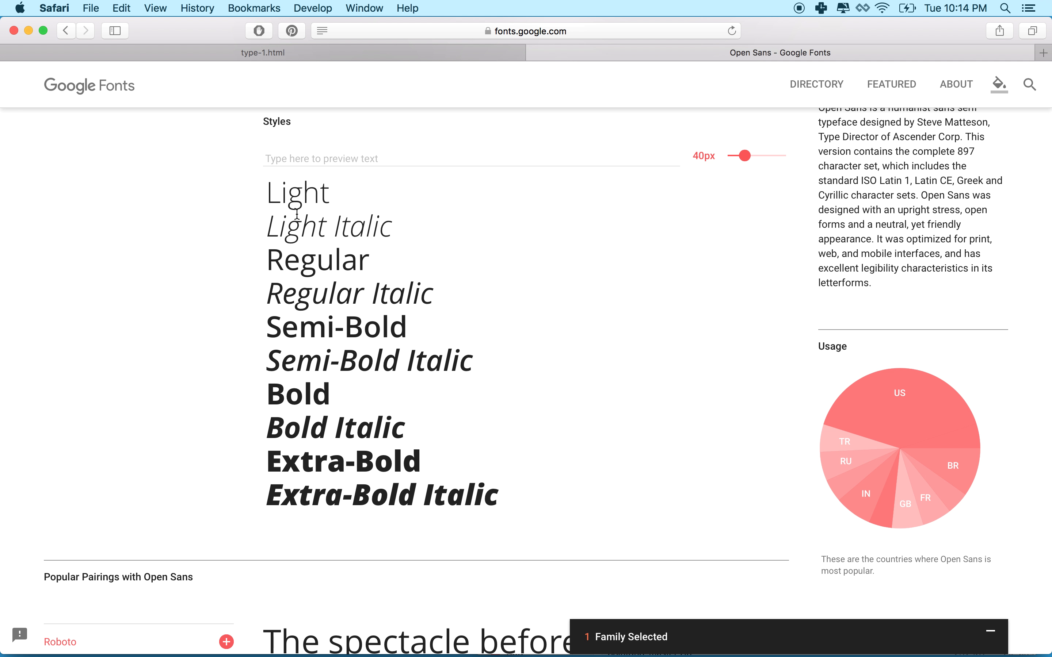
{"action": "scroll", "coordinate": [260, 474], "scroll_direction": "up", "scroll_amount": 2}
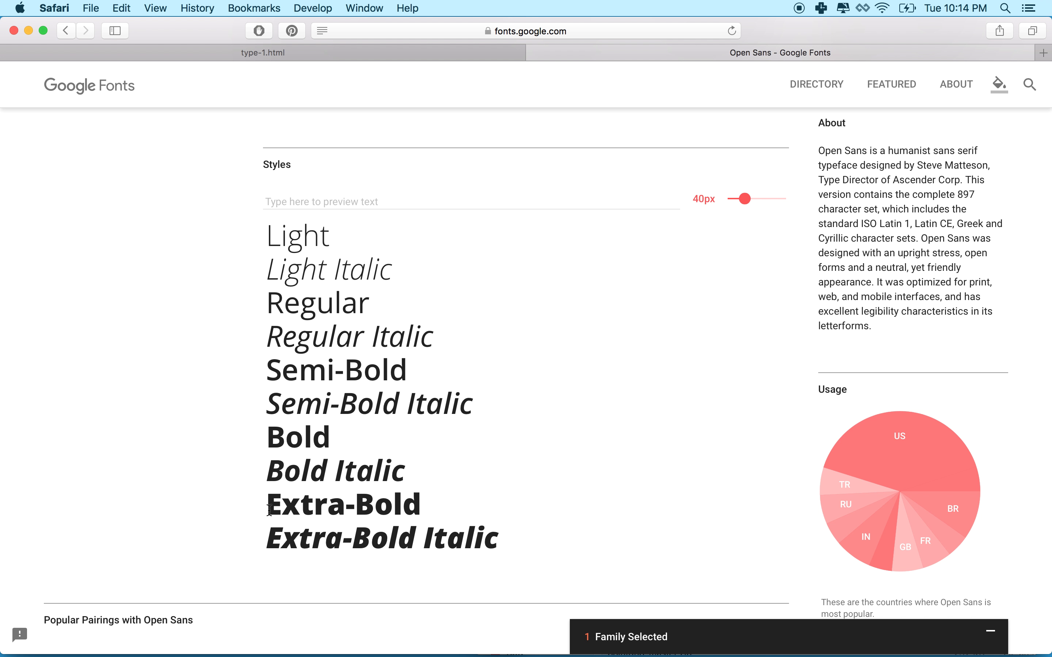
{"action": "left_click_drag", "start_coordinate": [269, 510], "coordinate": [450, 500]}
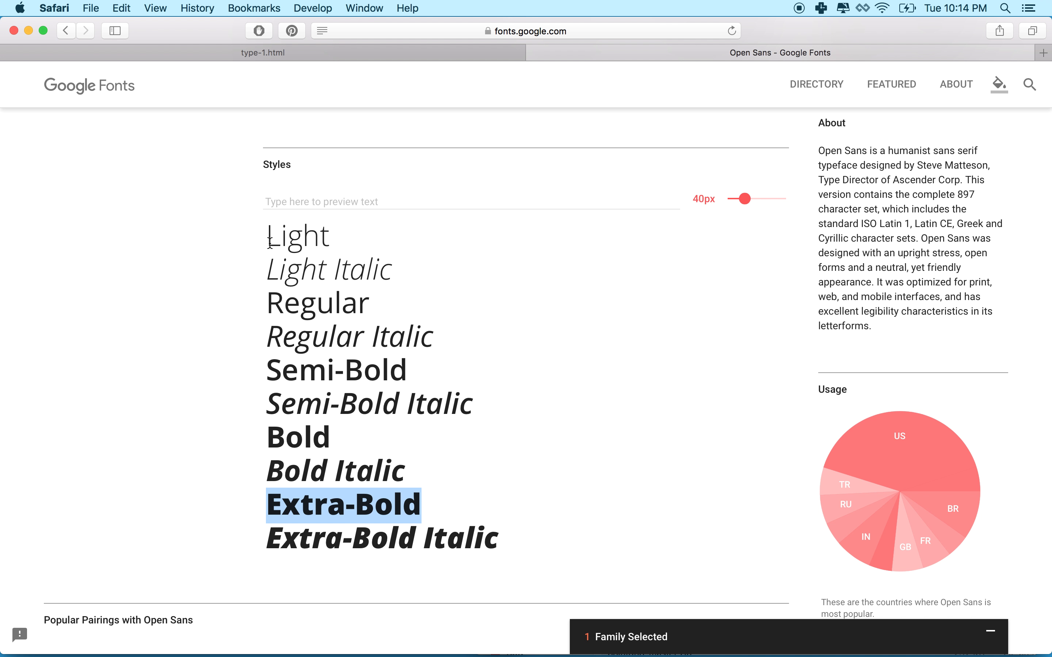
{"action": "left_click_drag", "start_coordinate": [270, 244], "coordinate": [329, 269]}
{"action": "left_click_drag", "start_coordinate": [284, 300], "coordinate": [359, 299]}
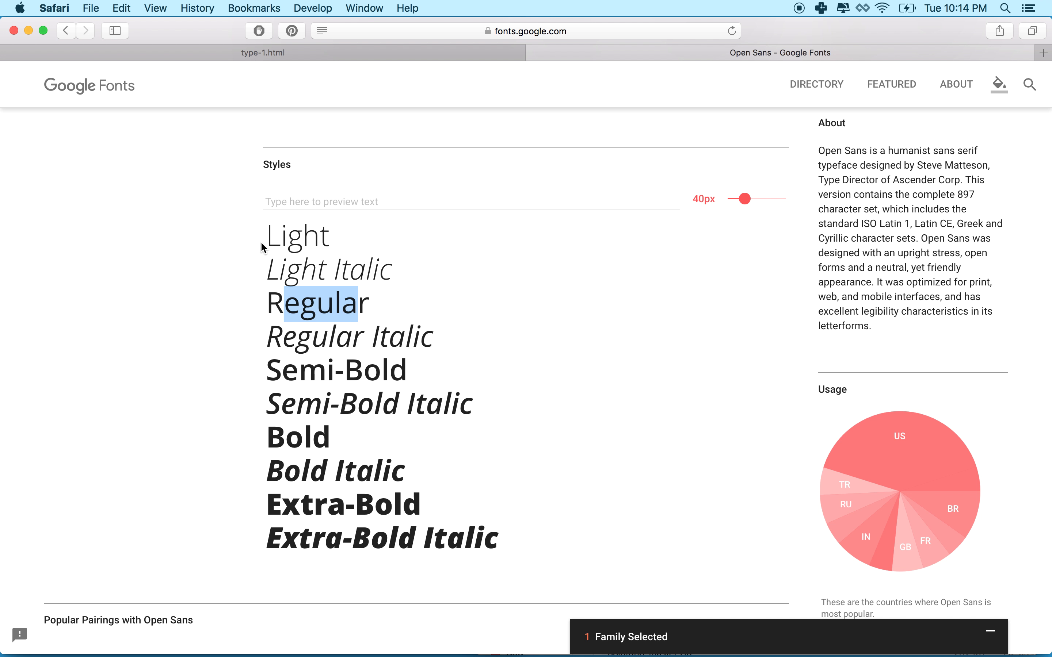
- Review the popular pairings, usage chart and further information on the Open Sans specimen page
{"action": "scroll", "coordinate": [268, 234], "scroll_direction": "up", "scroll_amount": 1}
{"action": "scroll", "coordinate": [268, 235], "scroll_direction": "down", "scroll_amount": 3}
{"action": "scroll", "coordinate": [268, 235], "scroll_direction": "down", "scroll_amount": 10}
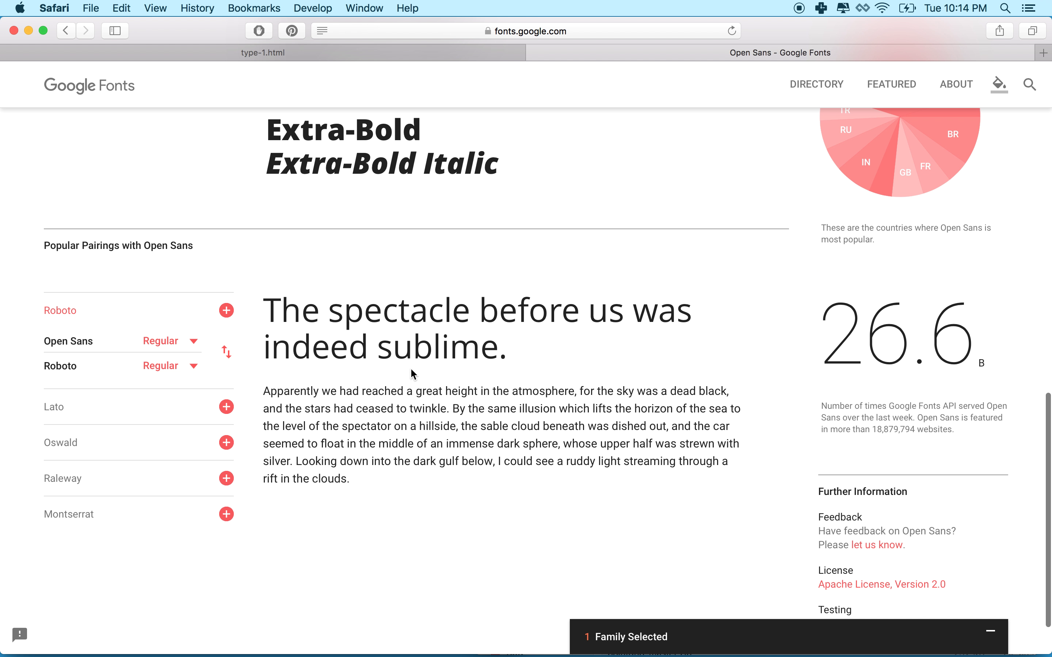
{"action": "scroll", "coordinate": [443, 408], "scroll_direction": "up", "scroll_amount": 15}
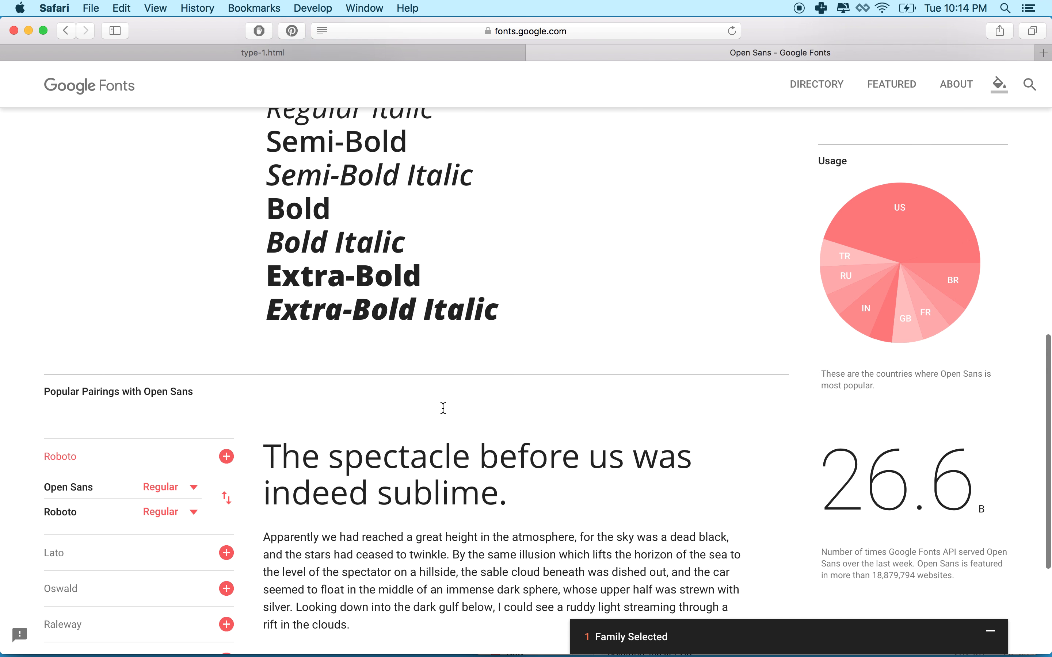
{"action": "scroll", "coordinate": [867, 313], "scroll_direction": "down", "scroll_amount": 7}
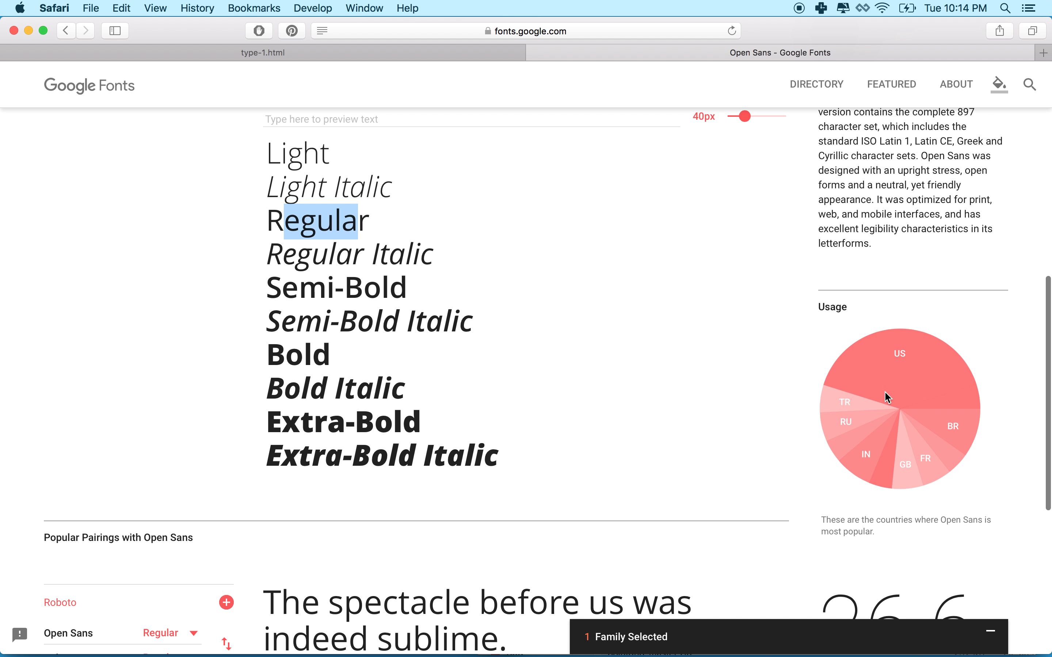
{"action": "scroll", "coordinate": [935, 430], "scroll_direction": "down", "scroll_amount": 11}
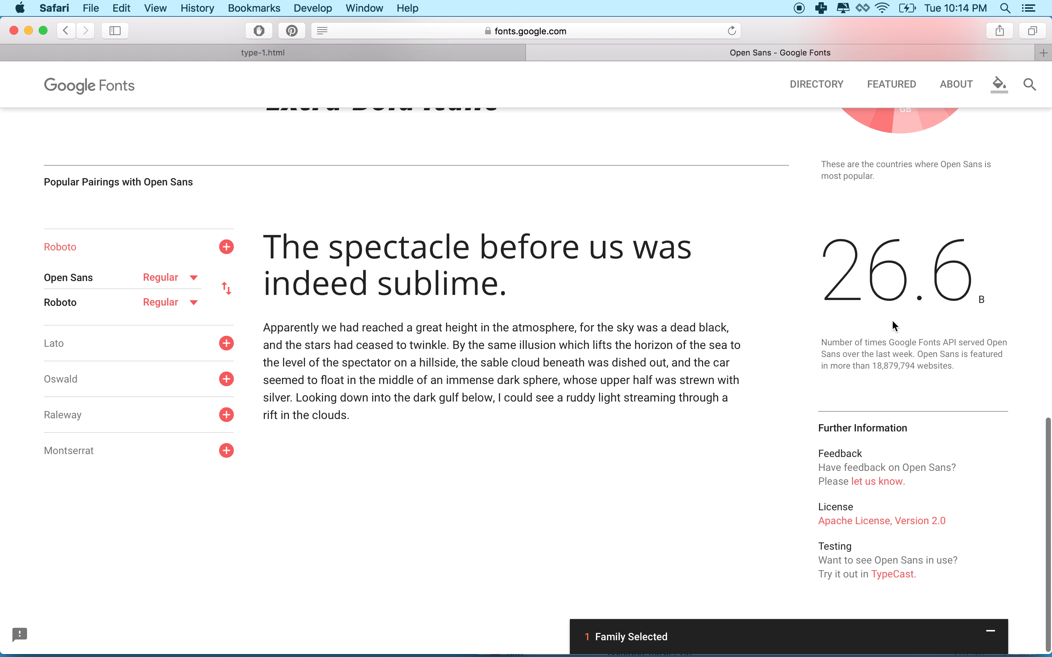
{"action": "scroll", "coordinate": [889, 415], "scroll_direction": "up", "scroll_amount": 20}
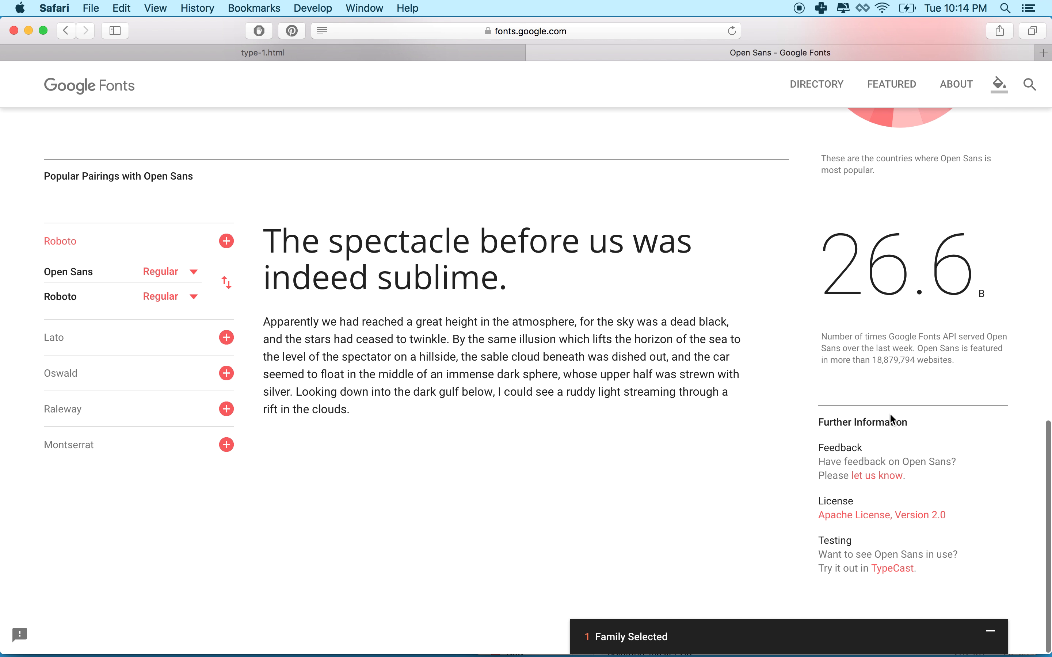
- Add Open Sans to the selected font families from its specimen page
{"action": "scroll", "coordinate": [889, 417], "scroll_direction": "up", "scroll_amount": 2}
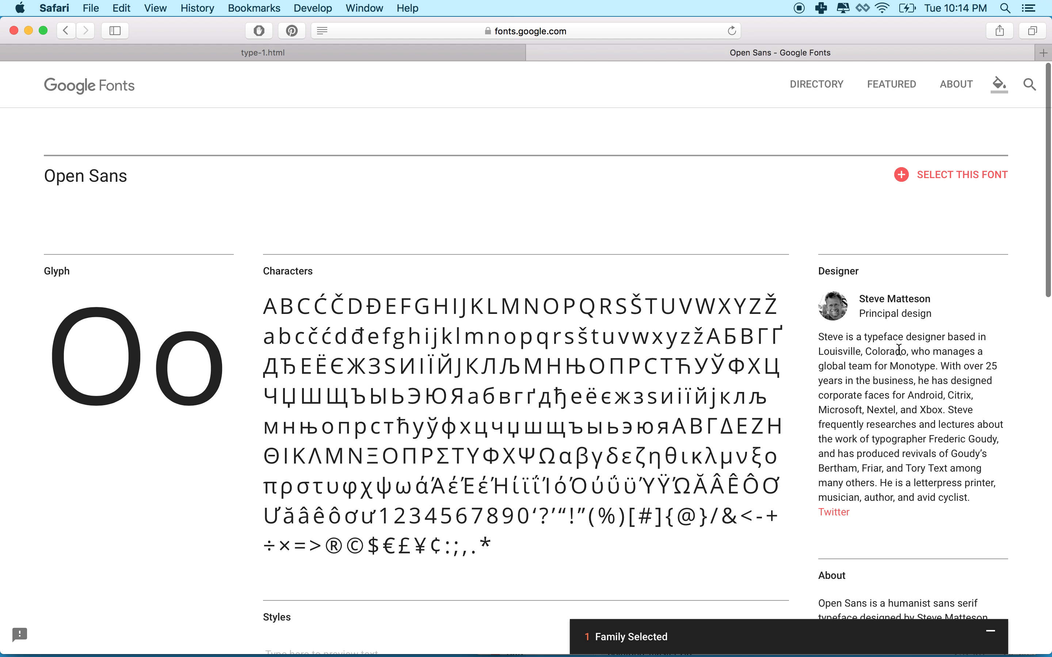
{"action": "left_click", "coordinate": [902, 180]}
{"action": "scroll", "coordinate": [867, 180], "scroll_direction": "down", "scroll_amount": 1}
{"action": "scroll", "coordinate": [867, 180], "scroll_direction": "down", "scroll_amount": 10}
{"action": "scroll", "coordinate": [868, 183], "scroll_direction": "up", "scroll_amount": 10}
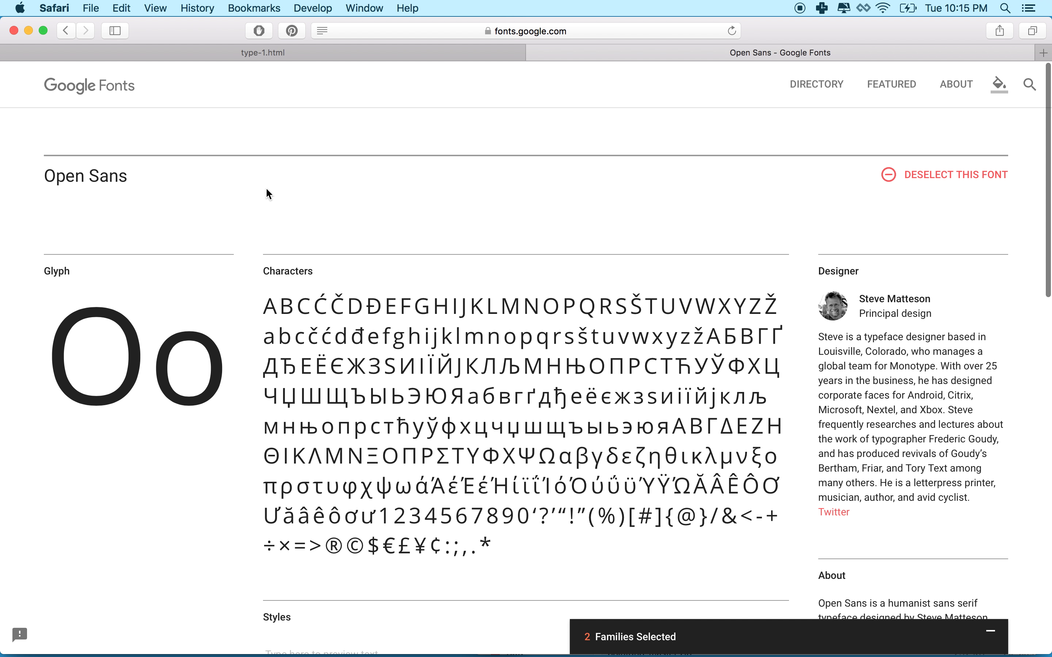
- Return to the font directory, limit it to the Sans Serif category and look through the listed families
{"action": "left_click", "coordinate": [73, 92]}
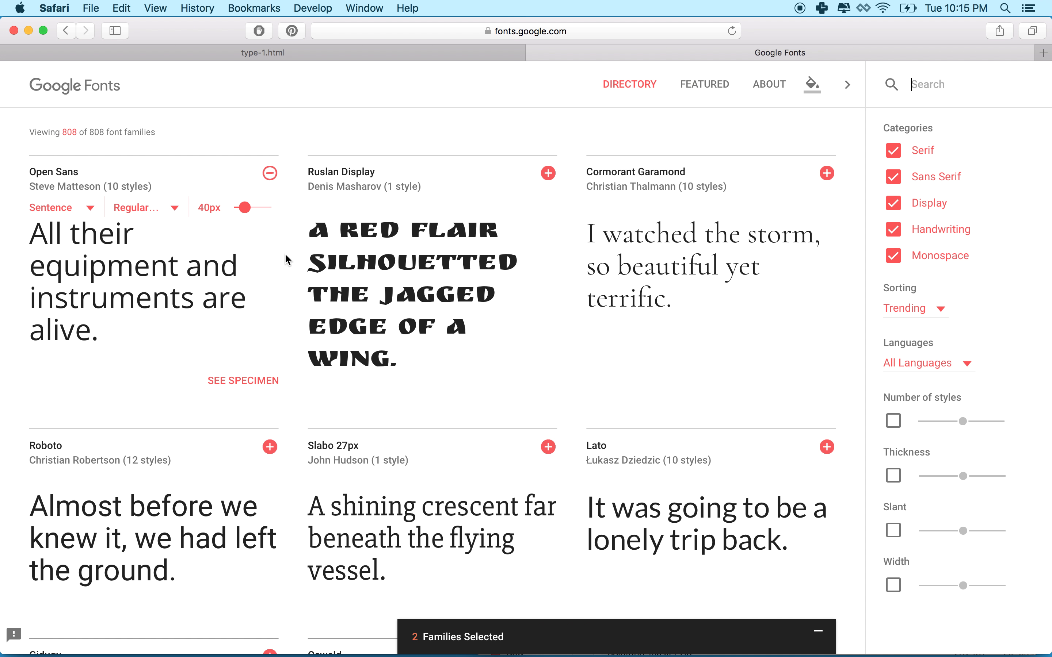
{"action": "mouse_move", "coordinate": [662, 227]}
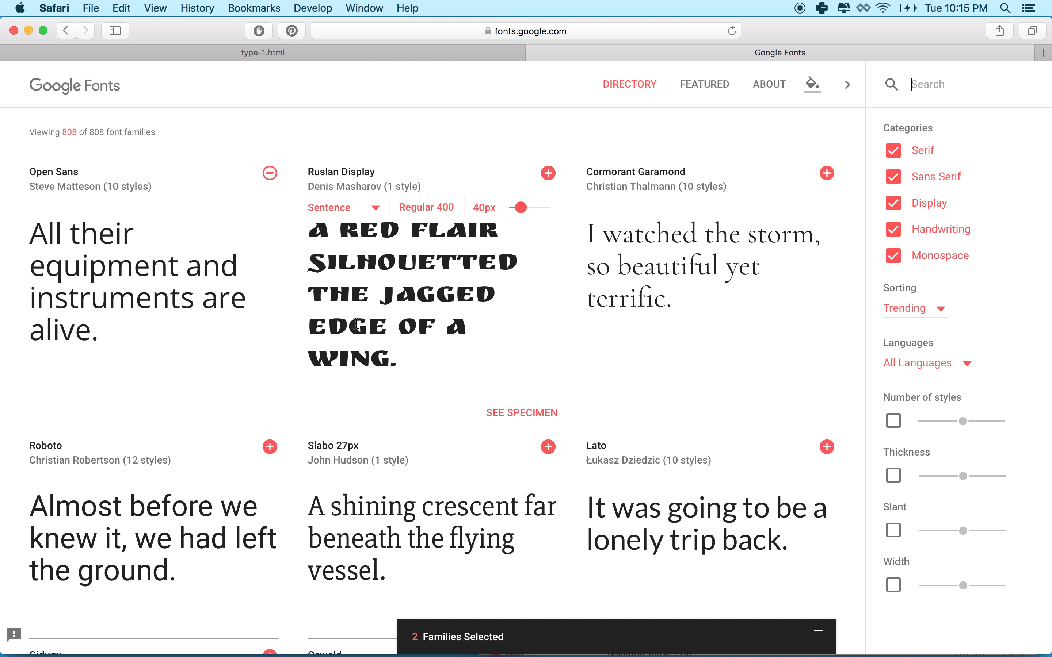
{"action": "mouse_move", "coordinate": [171, 319]}
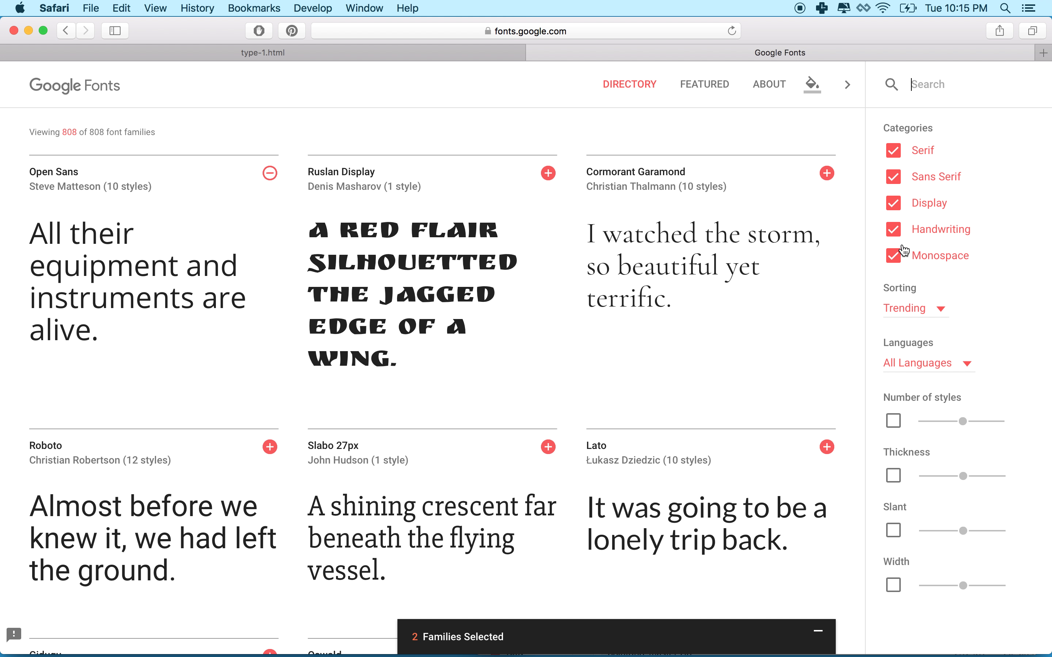
{"action": "left_click", "coordinate": [895, 151]}
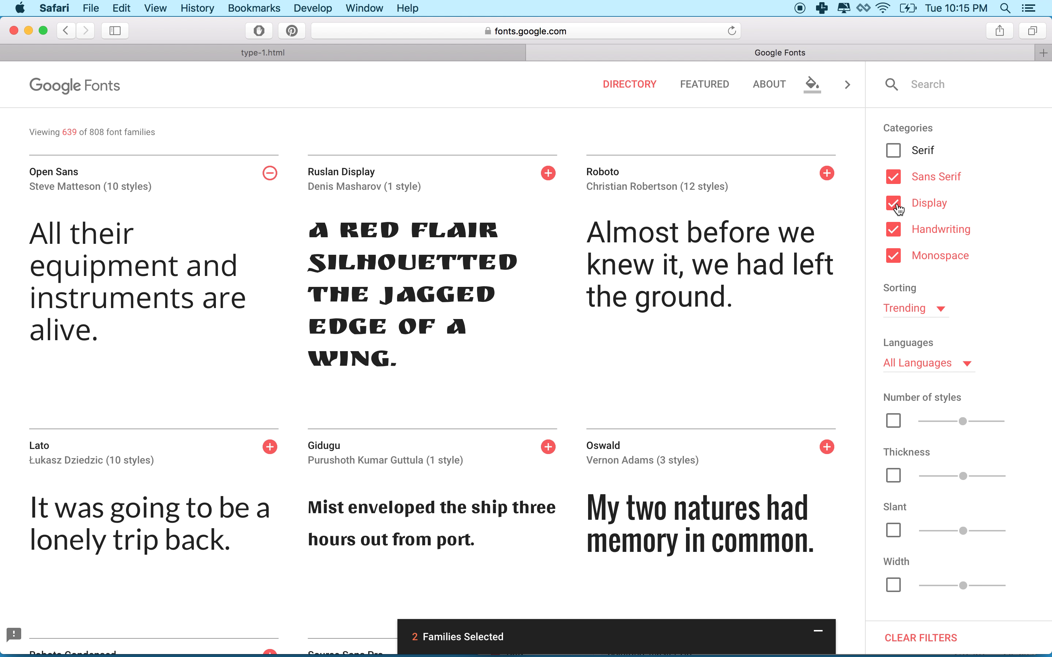
{"action": "left_click", "coordinate": [896, 206]}
{"action": "left_click", "coordinate": [894, 229]}
{"action": "left_click", "coordinate": [894, 256]}
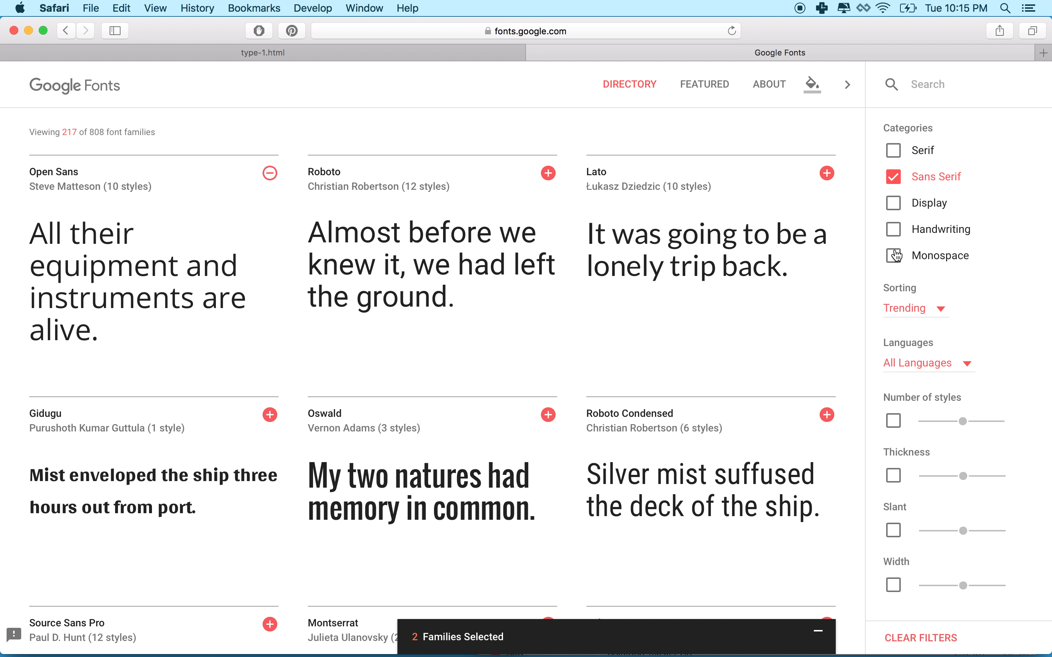
{"action": "scroll", "coordinate": [248, 418], "scroll_direction": "down", "scroll_amount": 2}
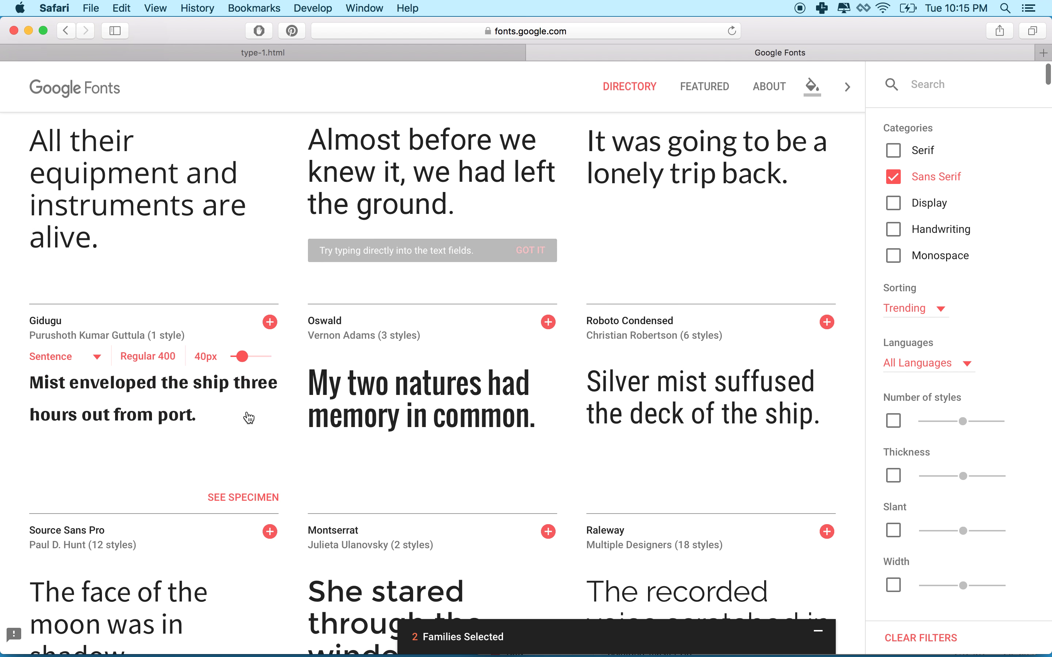
{"action": "scroll", "coordinate": [249, 419], "scroll_direction": "down", "scroll_amount": 10}
{"action": "scroll", "coordinate": [248, 418], "scroll_direction": "up", "scroll_amount": 7}
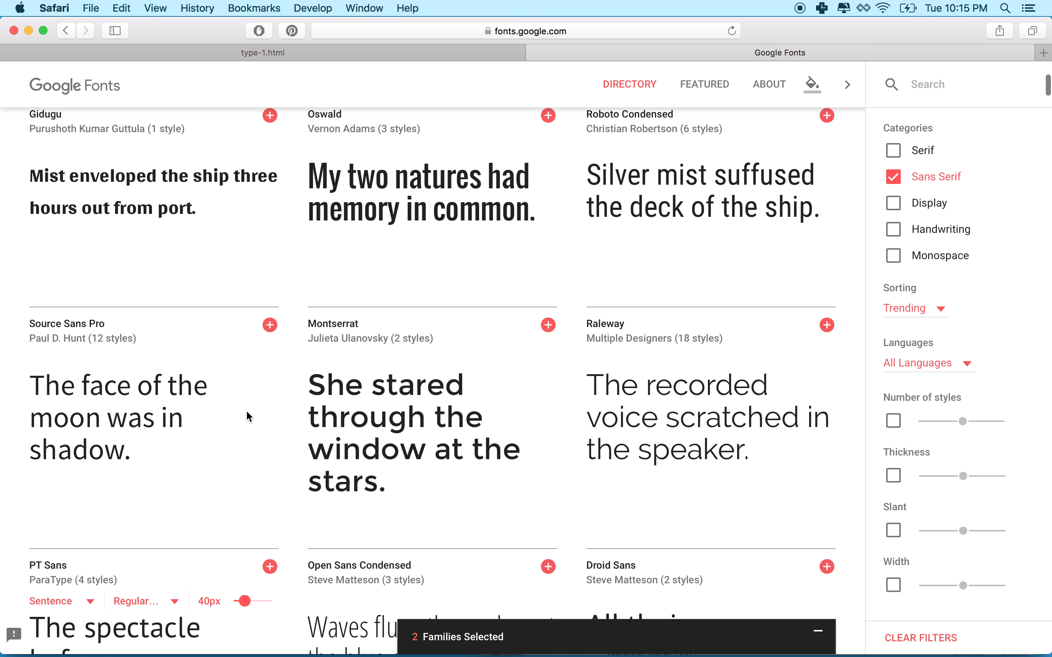
{"action": "scroll", "coordinate": [248, 418], "scroll_direction": "up", "scroll_amount": 5}
- Switch the category filter from Sans Serif to Monospace only and look through the families
{"action": "left_click", "coordinate": [893, 177]}
{"action": "left_click", "coordinate": [893, 255]}
{"action": "scroll", "coordinate": [739, 217], "scroll_direction": "down", "scroll_amount": 1}
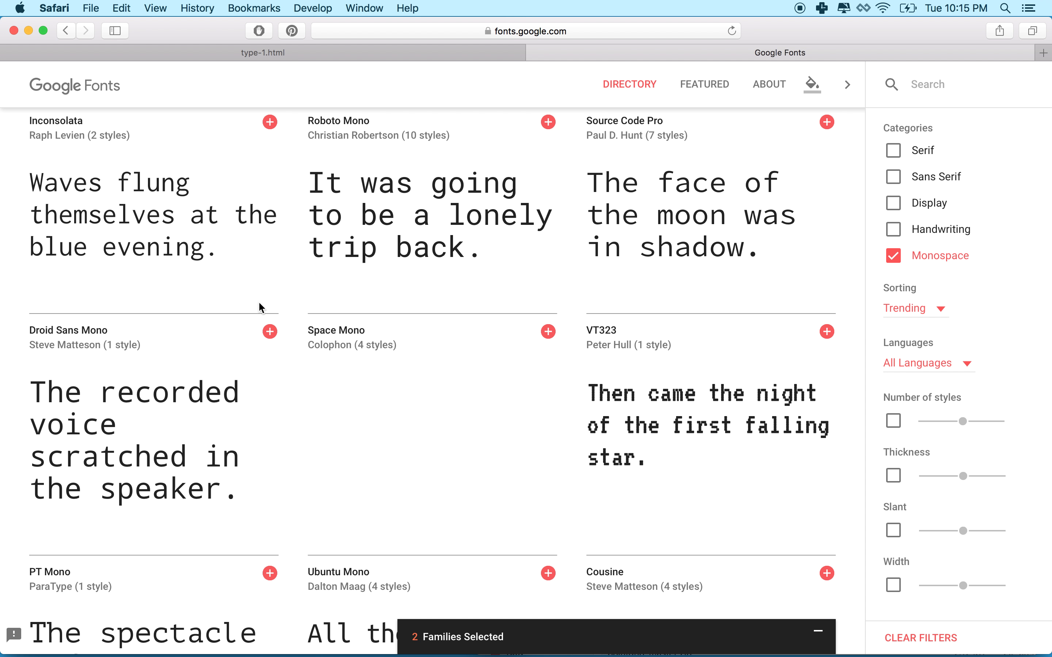
{"action": "scroll", "coordinate": [417, 431], "scroll_direction": "down", "scroll_amount": 9}
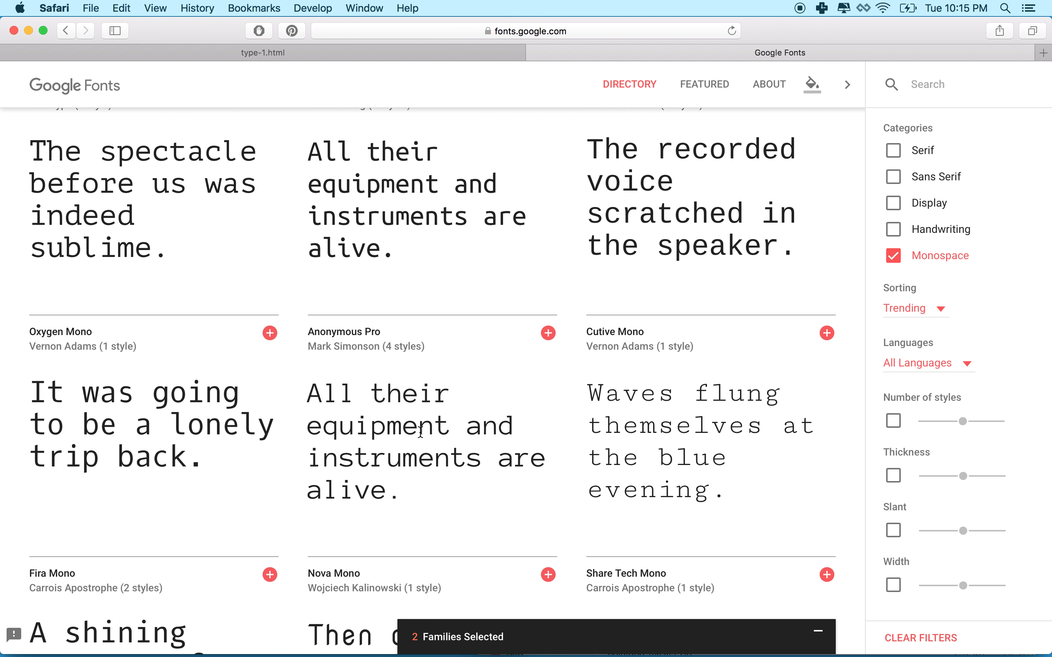
- Show only the Handwriting category instead of Monospace and look through its families
{"action": "left_click", "coordinate": [893, 256]}
{"action": "left_click", "coordinate": [893, 229]}
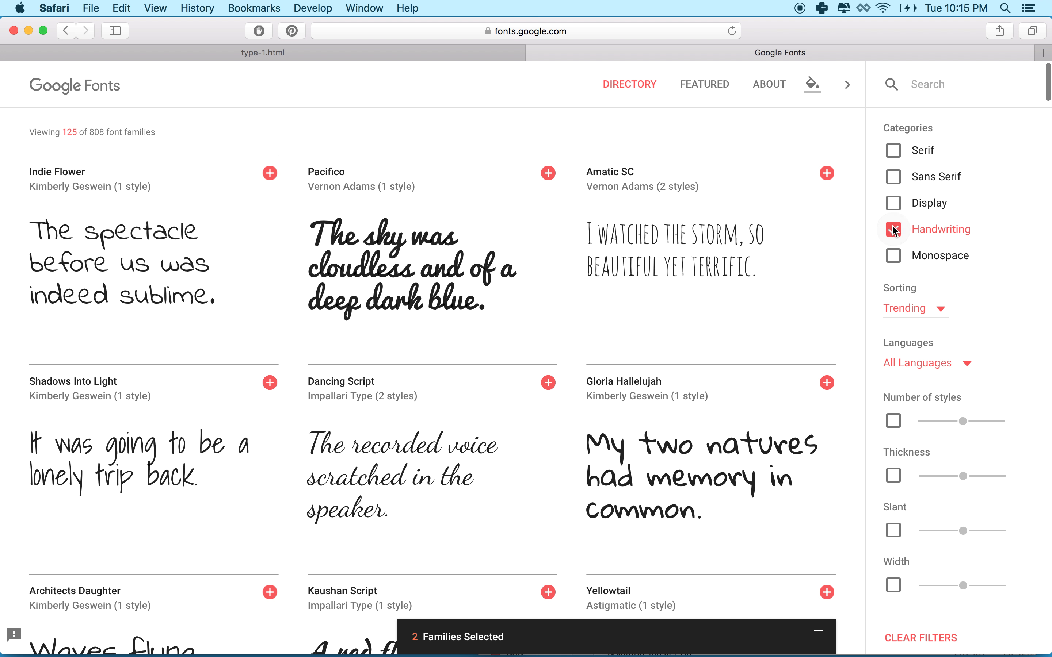
{"action": "scroll", "coordinate": [539, 329], "scroll_direction": "down", "scroll_amount": 5}
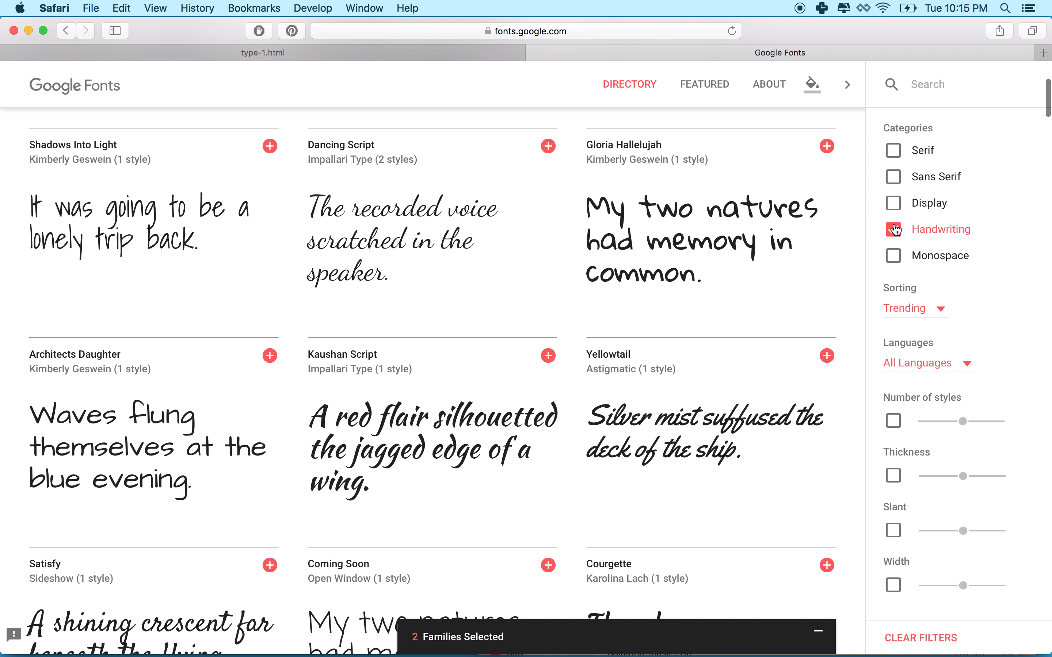
- Replace the Handwriting filter with Display only and browse the display families
{"action": "left_click", "coordinate": [894, 229]}
{"action": "left_click", "coordinate": [893, 203]}
{"action": "scroll", "coordinate": [788, 325], "scroll_direction": "down", "scroll_amount": 4}
{"action": "scroll", "coordinate": [789, 325], "scroll_direction": "down", "scroll_amount": 5}
{"action": "scroll", "coordinate": [786, 329], "scroll_direction": "up", "scroll_amount": 10}
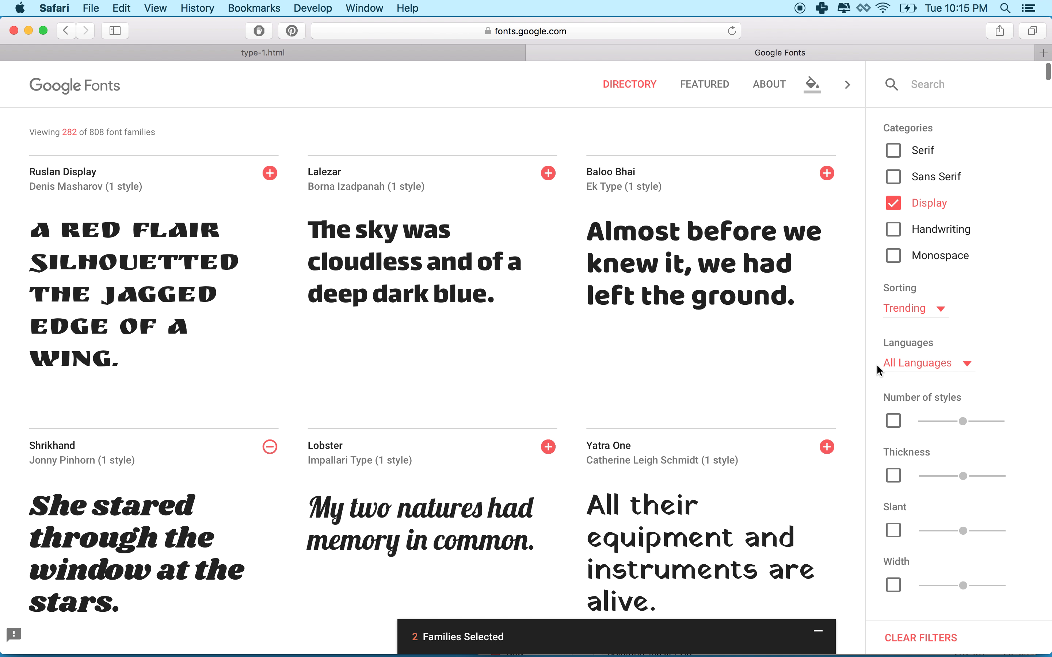